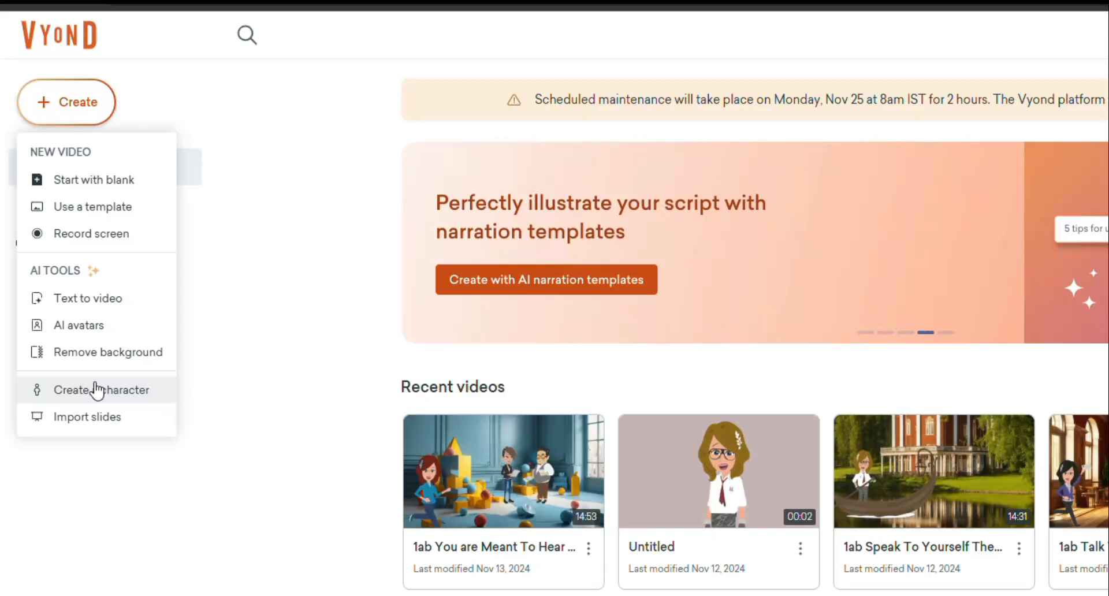
- Start a new character by copying the library woman with round glasses, a dark blazer and a blue shirt
{"action": "left_click", "coordinate": [97, 391]}
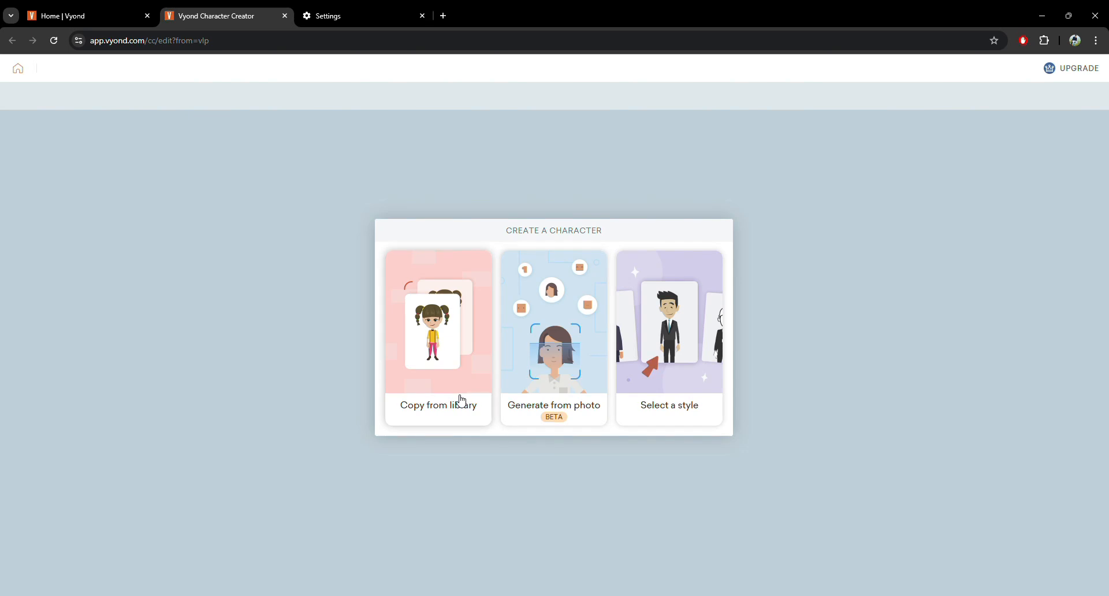
{"action": "left_click", "coordinate": [430, 351]}
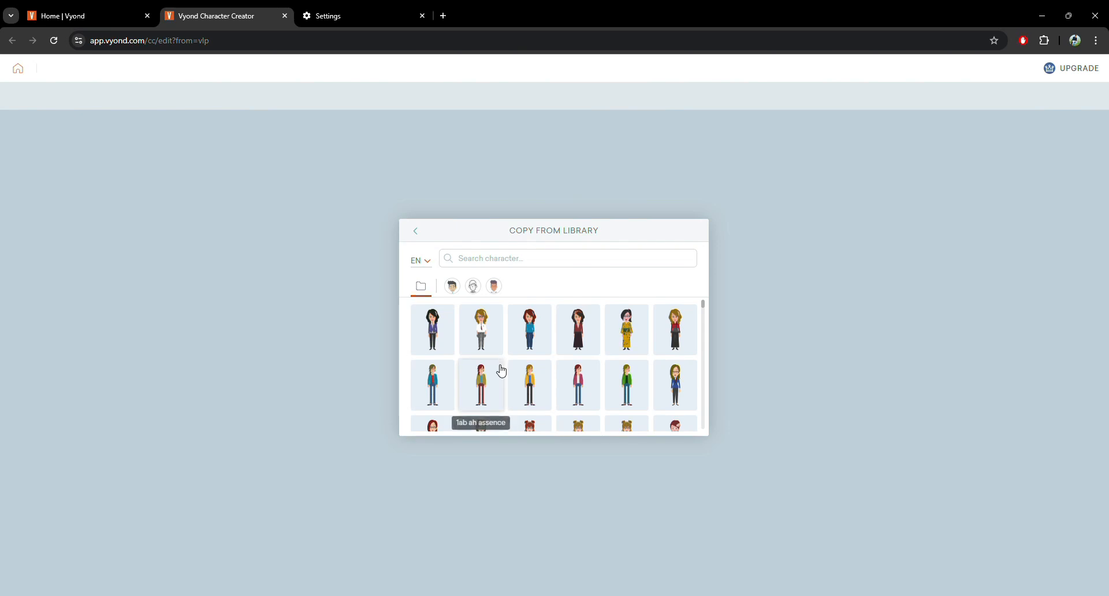
{"action": "scroll", "coordinate": [501, 367], "scroll_direction": "down", "scroll_amount": 2}
{"action": "scroll", "coordinate": [503, 375], "scroll_direction": "down", "scroll_amount": 2}
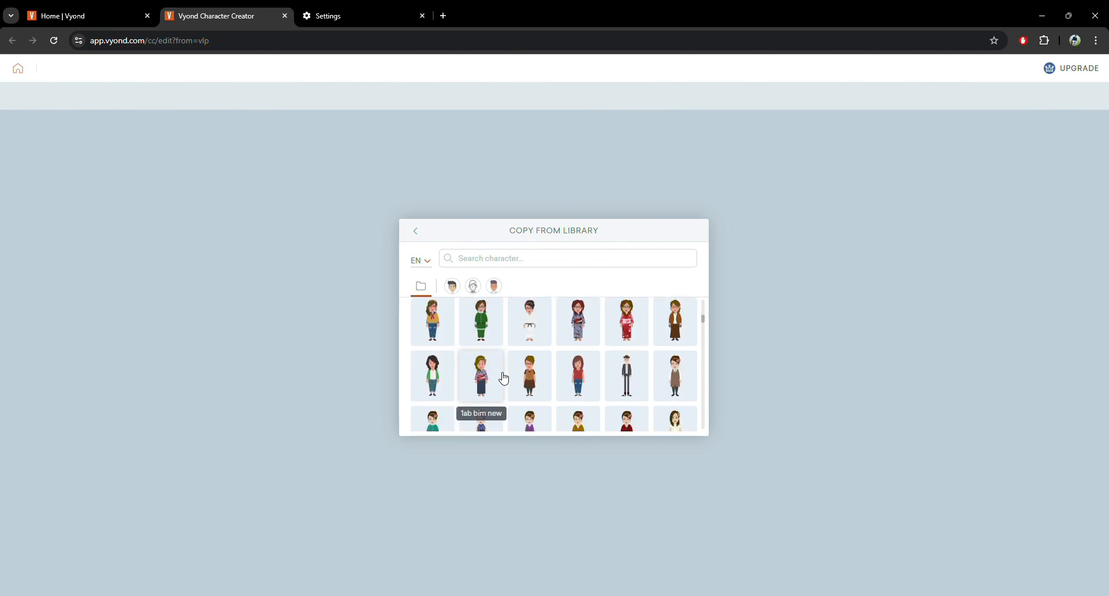
{"action": "scroll", "coordinate": [504, 379], "scroll_direction": "down", "scroll_amount": 5}
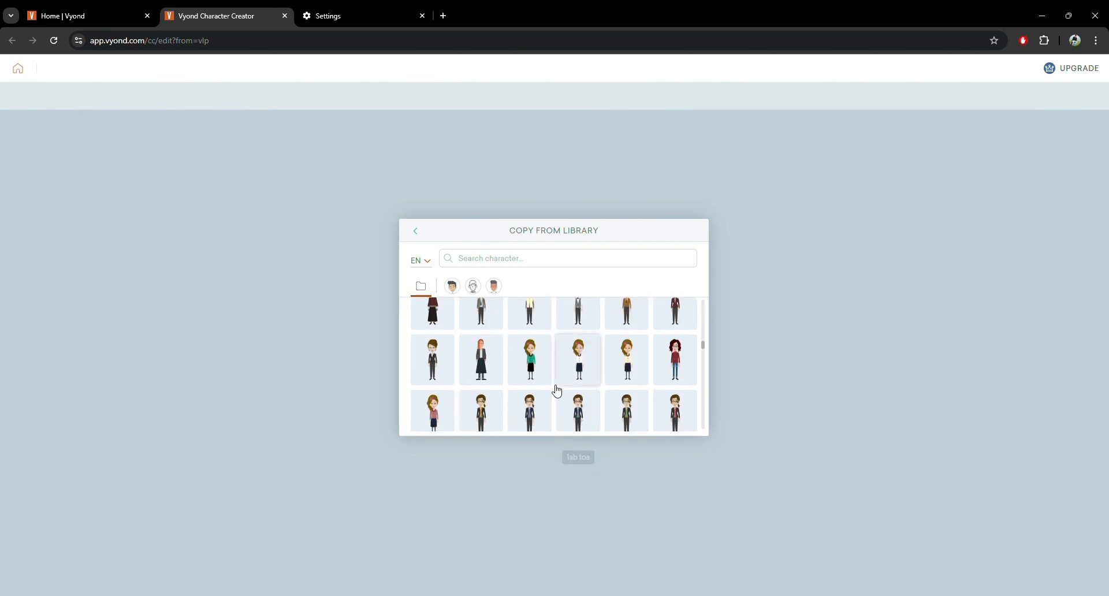
{"action": "left_click", "coordinate": [530, 409]}
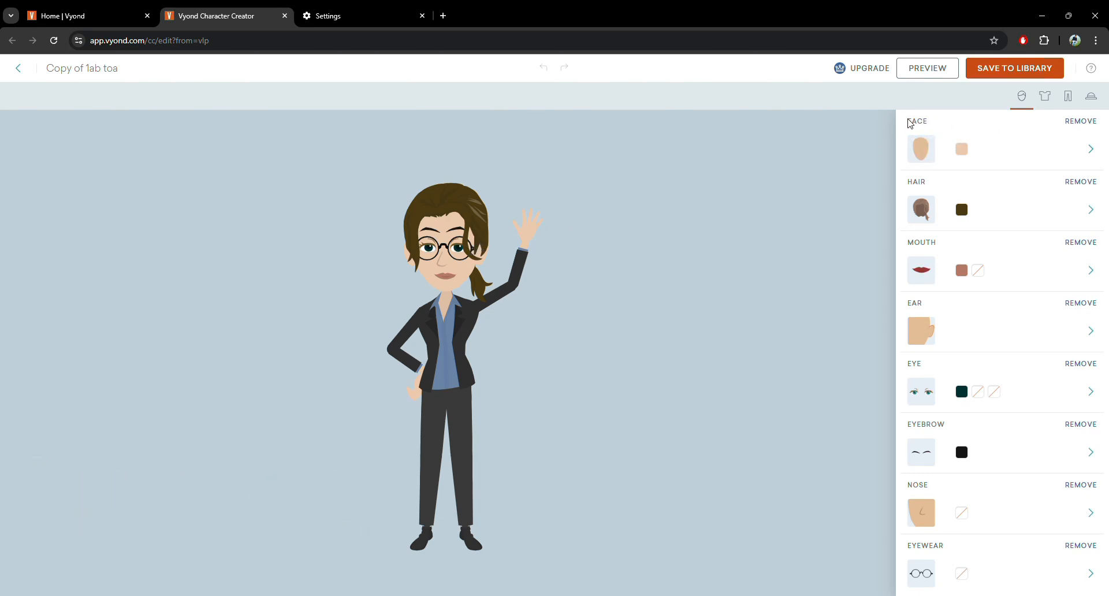
- Try several face shapes on the character and settle on the pointed-chin face, fourth in the first row
{"action": "left_click", "coordinate": [921, 154]}
{"action": "left_click", "coordinate": [926, 181]}
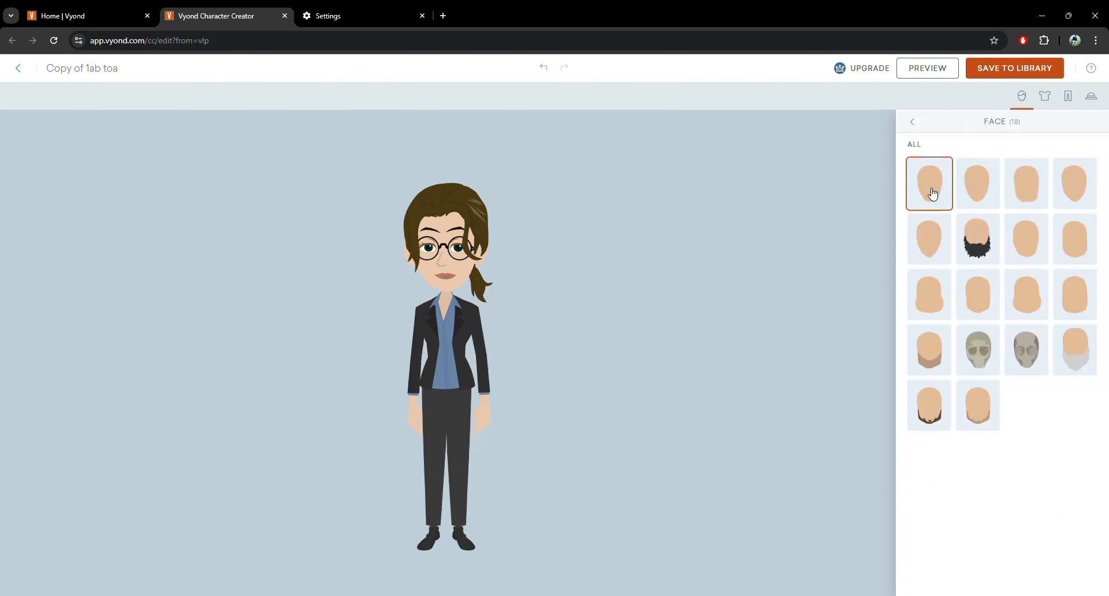
{"action": "left_click", "coordinate": [1023, 186]}
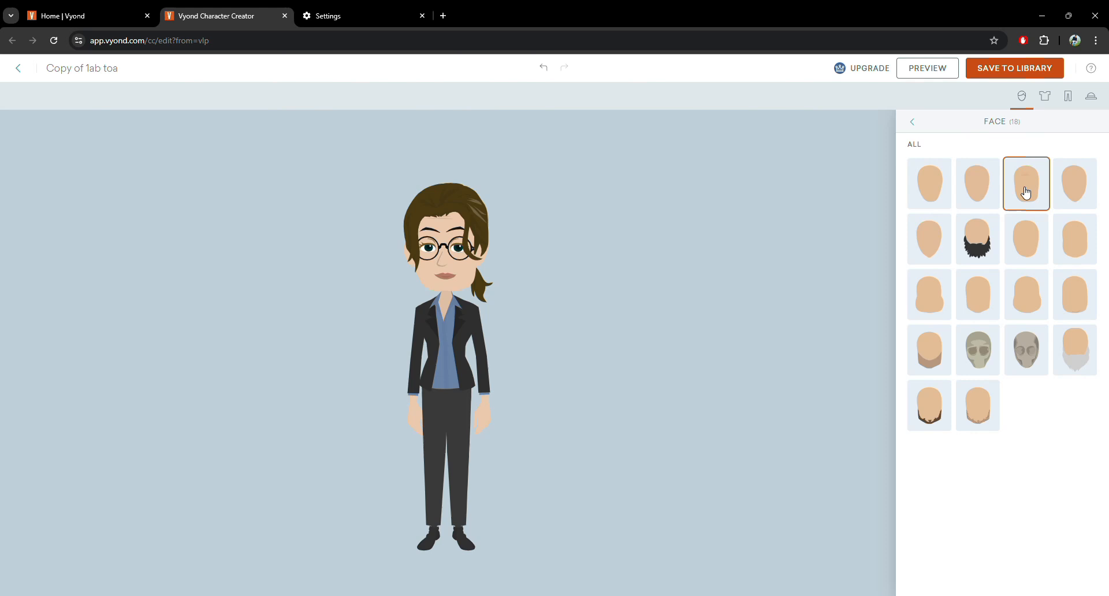
{"action": "left_click", "coordinate": [1062, 188]}
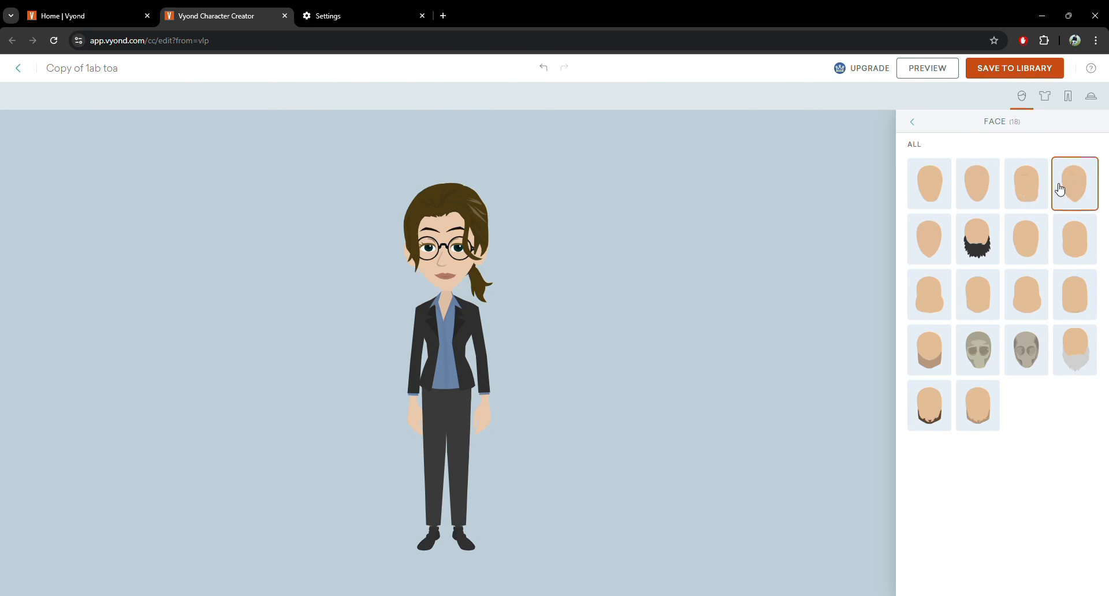
{"action": "left_click", "coordinate": [913, 124]}
- Try the skin colour E2C294 on the face and return it to EBC9AF
{"action": "left_click", "coordinate": [962, 151]}
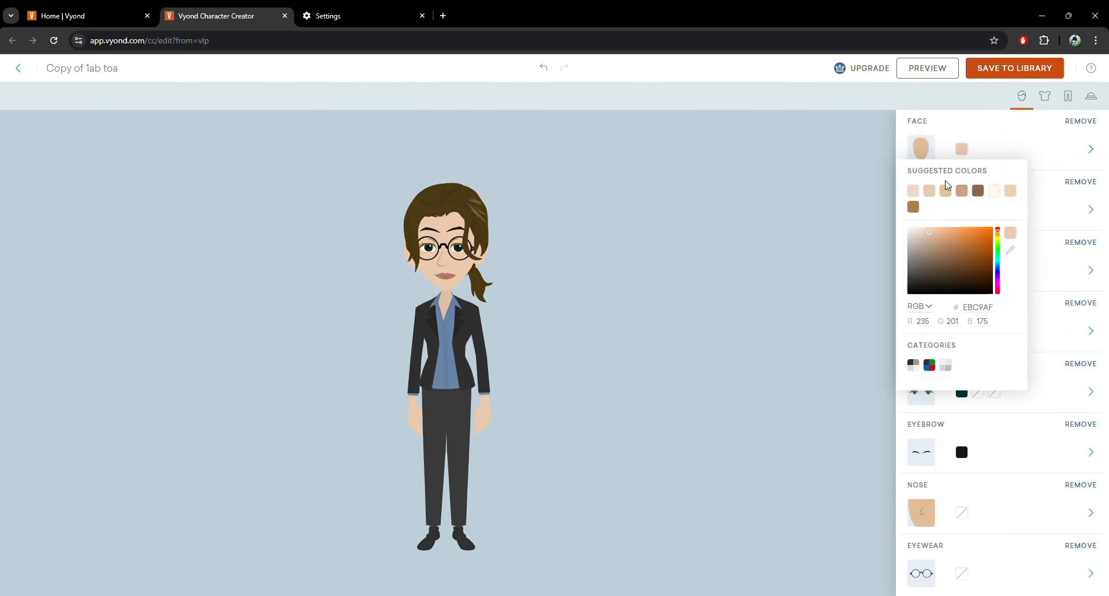
{"action": "left_click", "coordinate": [945, 191]}
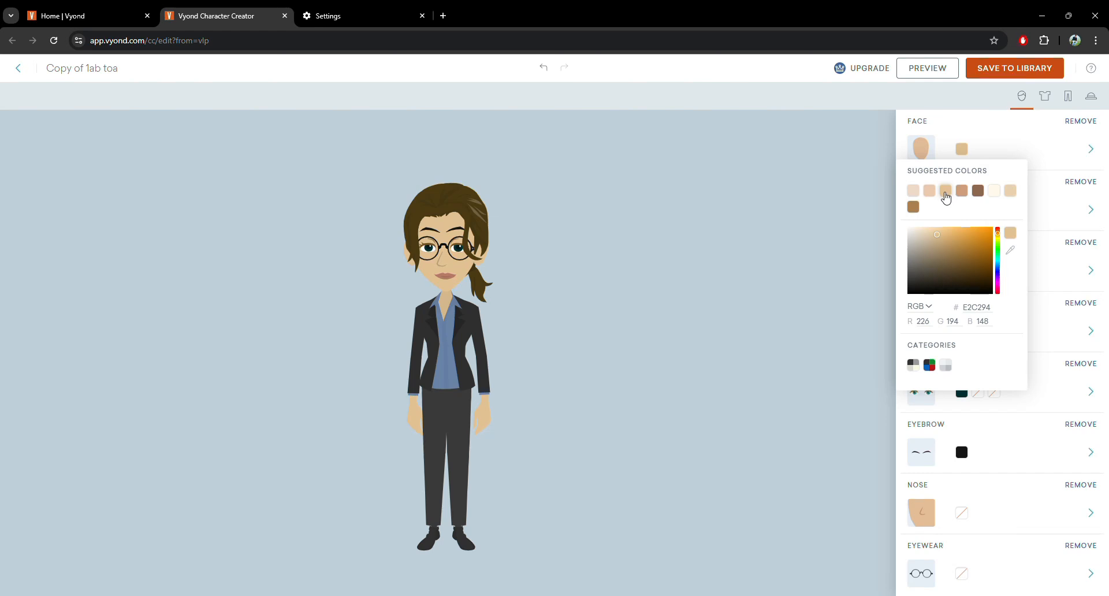
{"action": "left_click", "coordinate": [929, 194]}
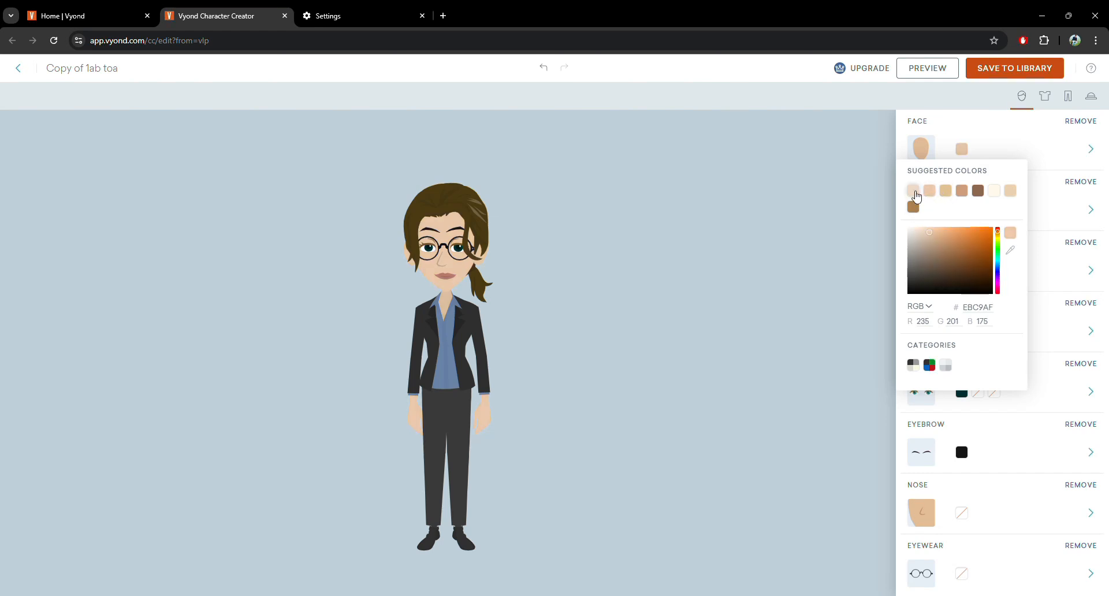
{"action": "left_click", "coordinate": [994, 142]}
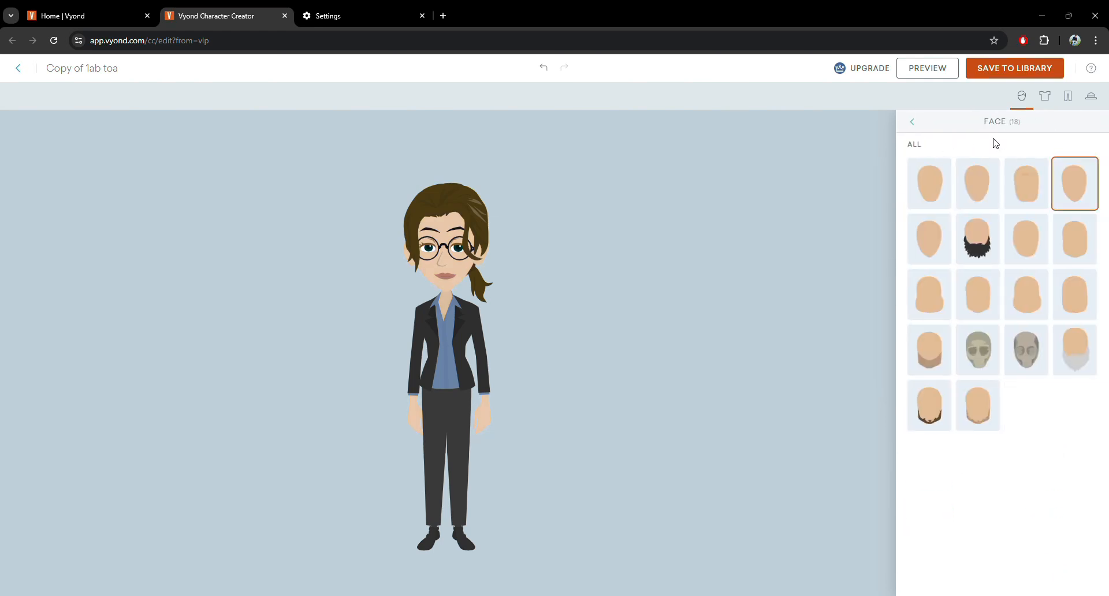
{"action": "left_click", "coordinate": [912, 122]}
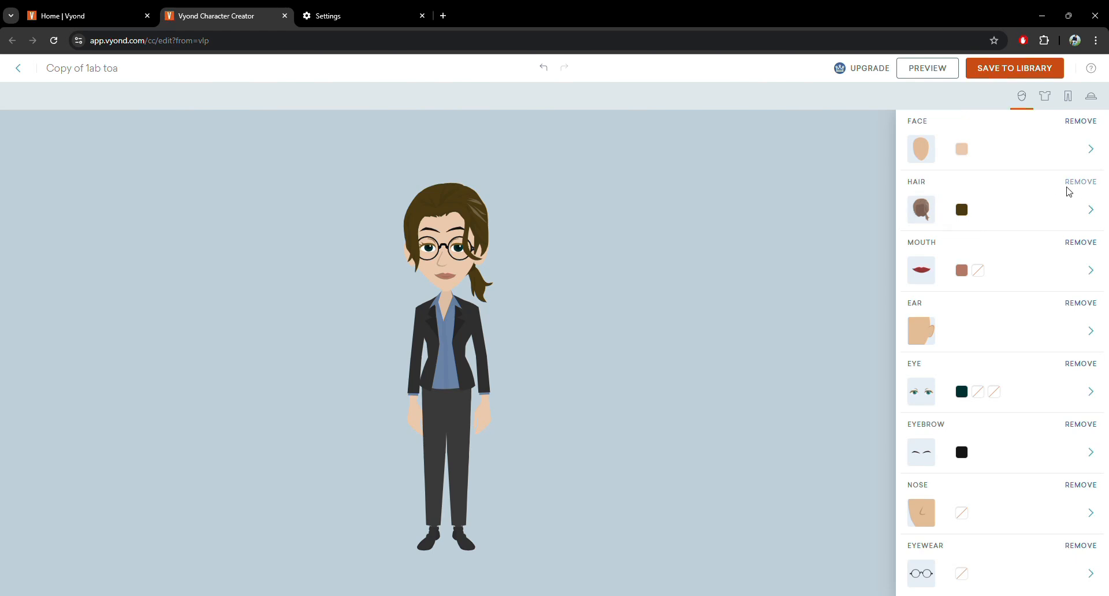
- Try a short hairstyle and replace it with the long, curly one on the character
{"action": "left_click", "coordinate": [1060, 219]}
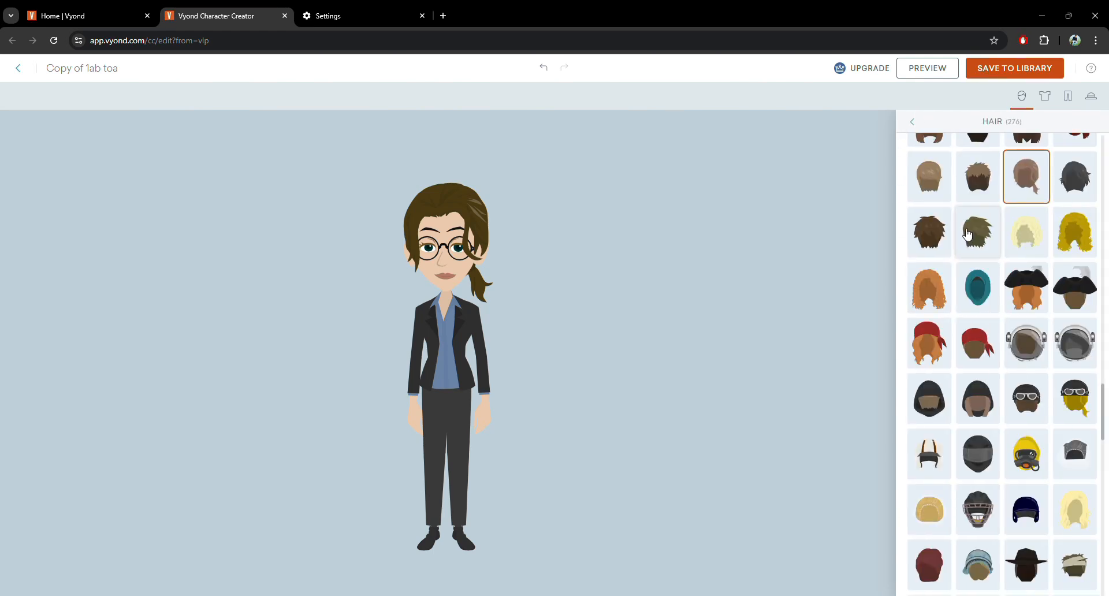
{"action": "left_click", "coordinate": [979, 191]}
{"action": "left_click", "coordinate": [942, 184]}
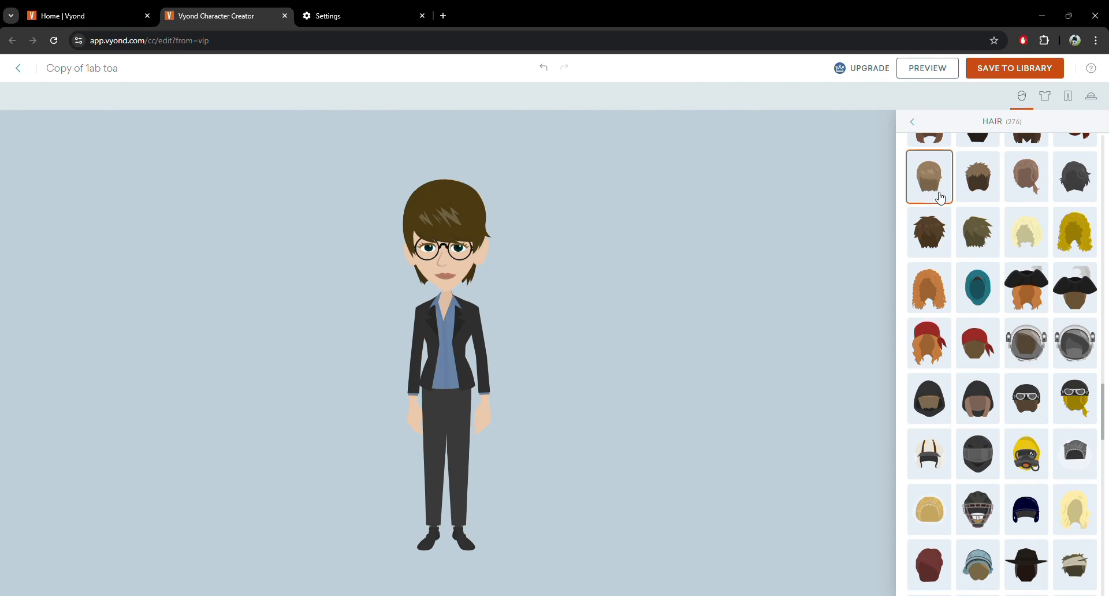
{"action": "left_click", "coordinate": [926, 300]}
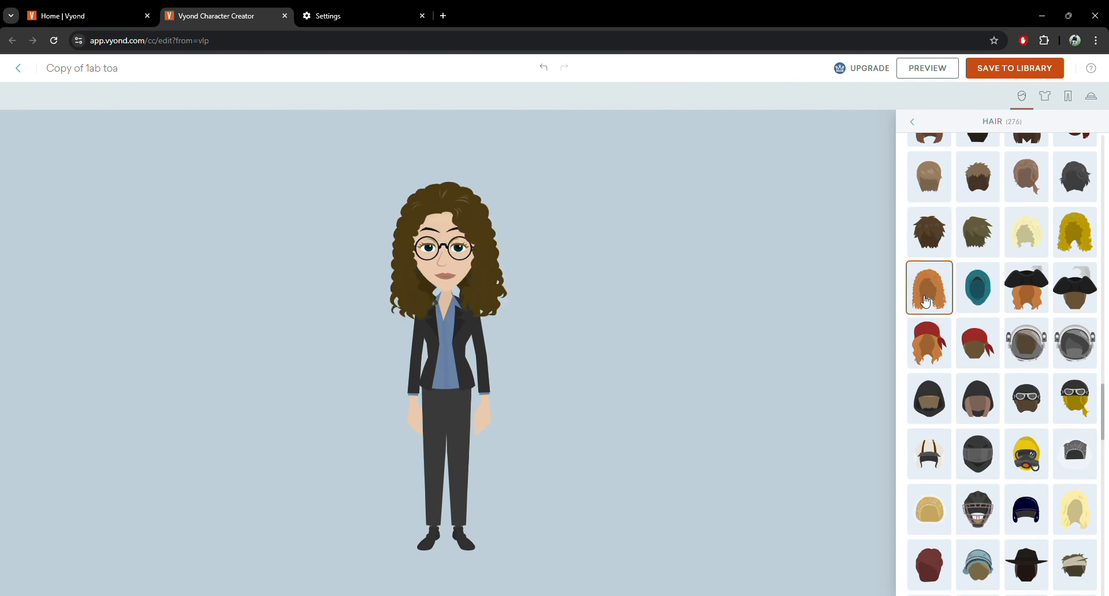
{"action": "left_click", "coordinate": [912, 122]}
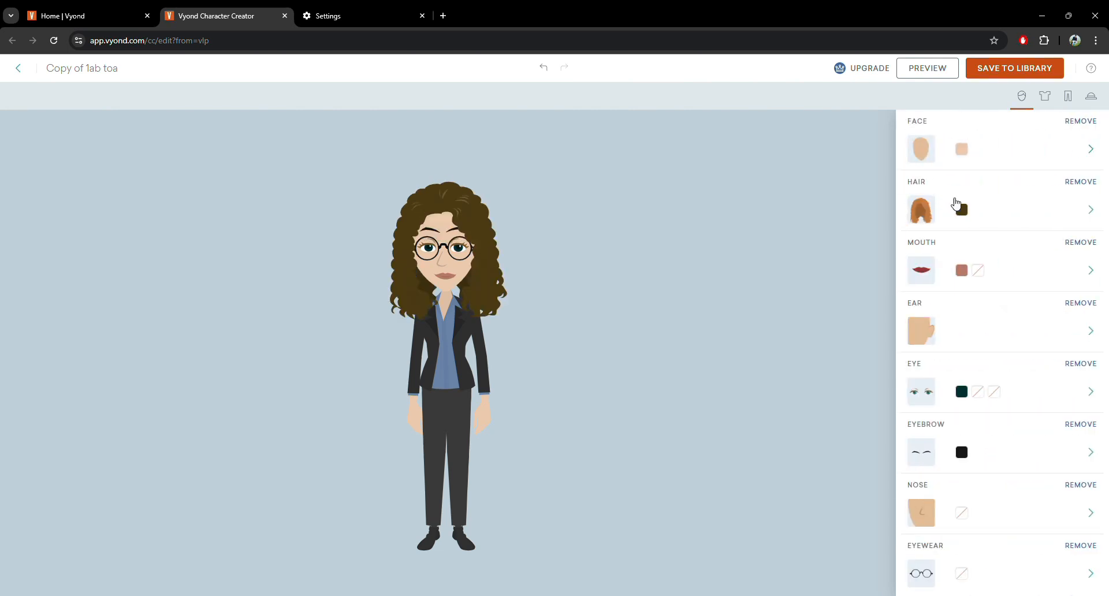
- Set the hair colour to the muted brown 4D4430
{"action": "left_click", "coordinate": [962, 210]}
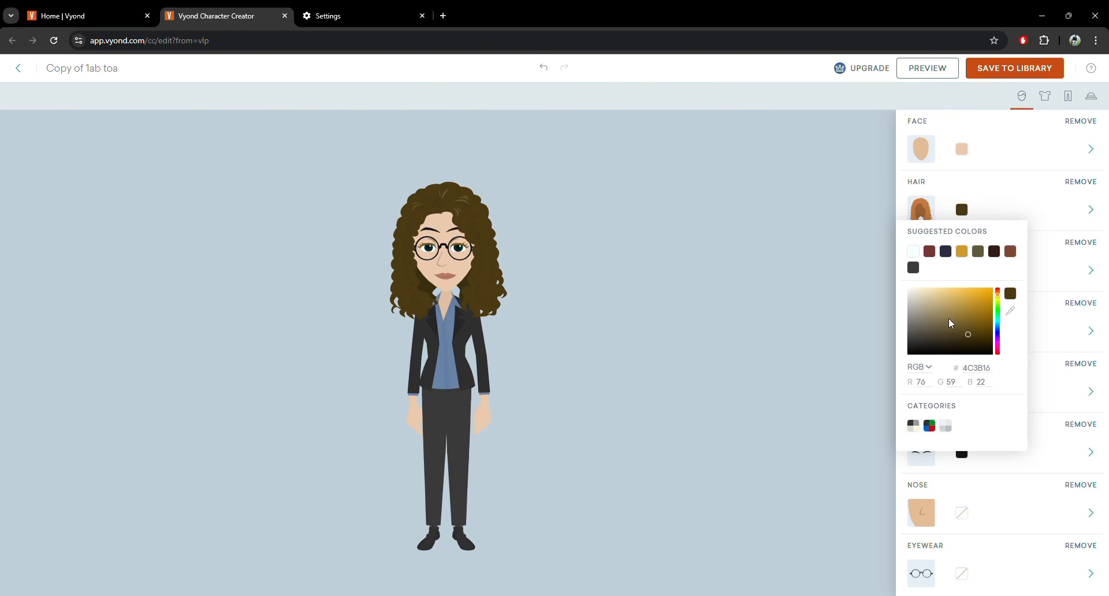
{"action": "left_click_drag", "start_coordinate": [948, 321], "coordinate": [941, 335]}
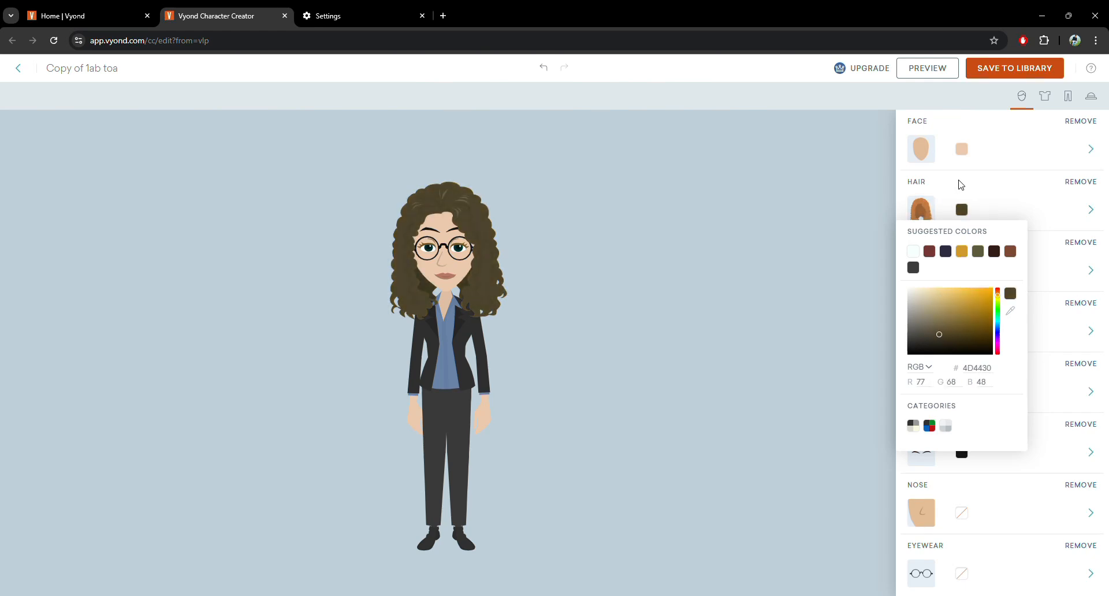
{"action": "left_click", "coordinate": [960, 182]}
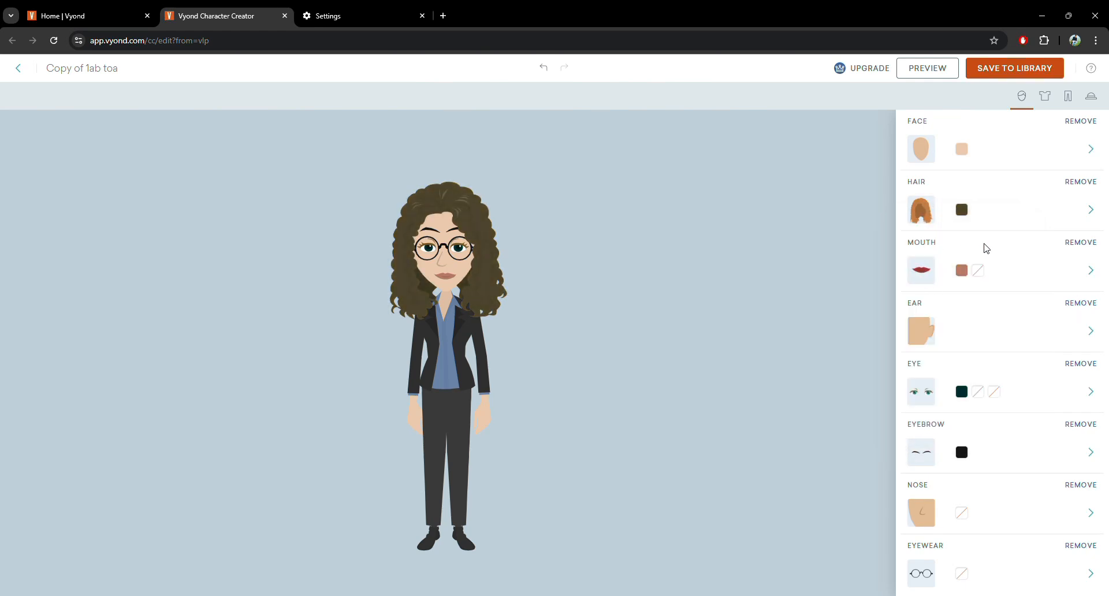
- Change the character's mouth to the wide, closed-lip smile
{"action": "left_click", "coordinate": [924, 273]}
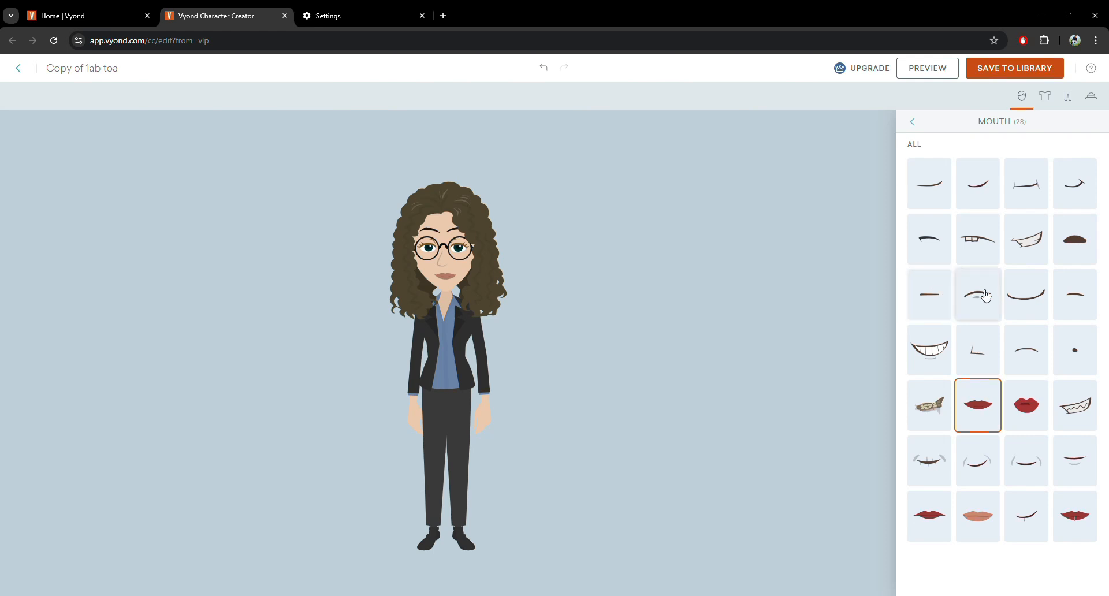
{"action": "left_click", "coordinate": [1027, 296]}
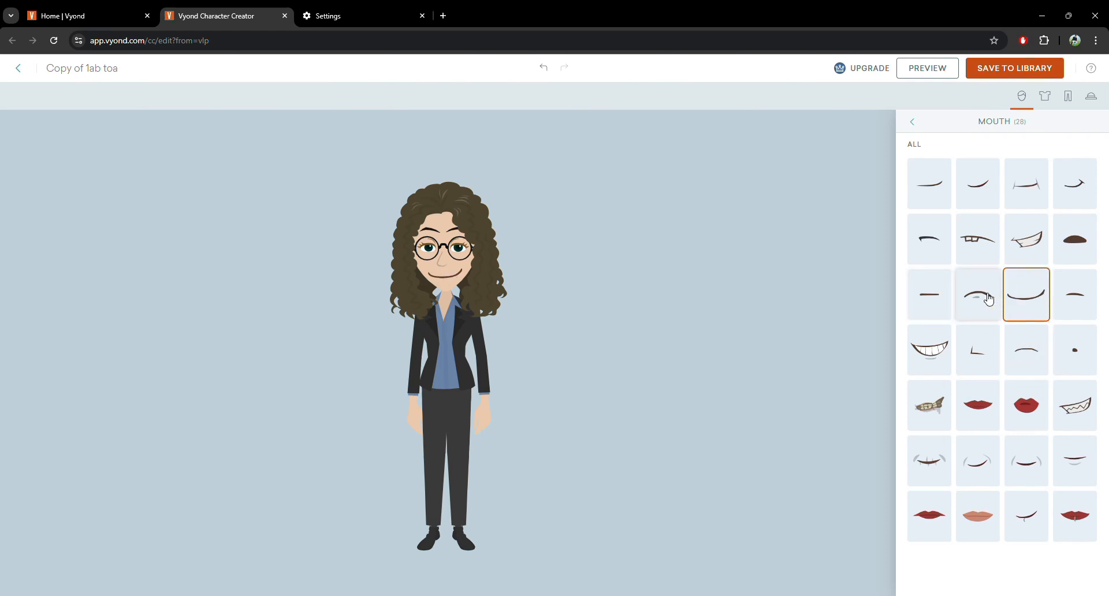
{"action": "left_click", "coordinate": [978, 296]}
{"action": "left_click", "coordinate": [1038, 301]}
{"action": "left_click", "coordinate": [912, 124]}
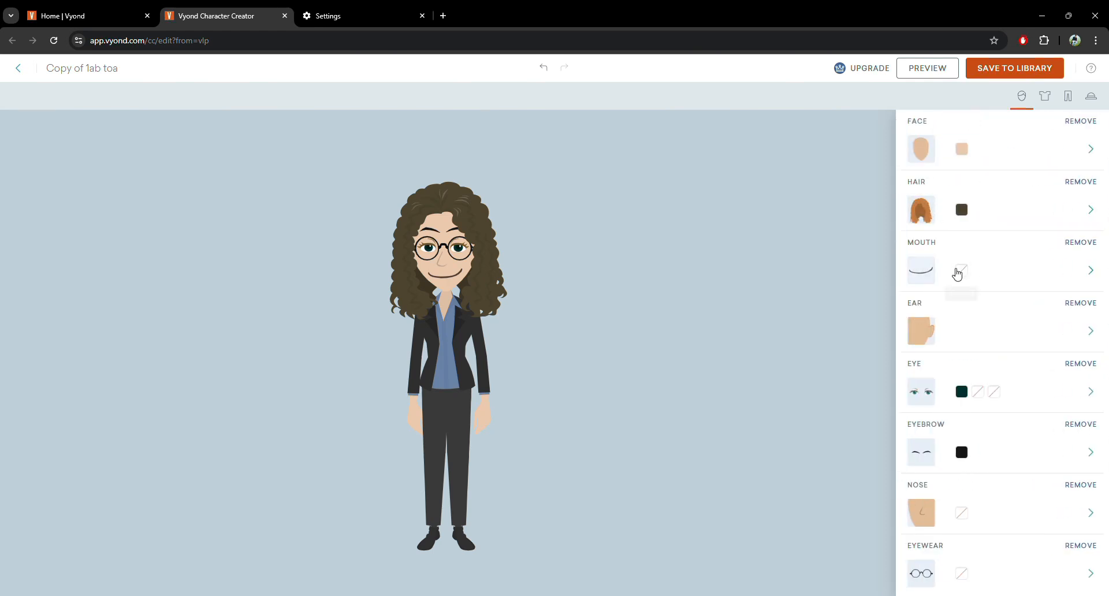
- Change the character's ears to the style with the gold drop earring in the second row
{"action": "left_click", "coordinate": [926, 332]}
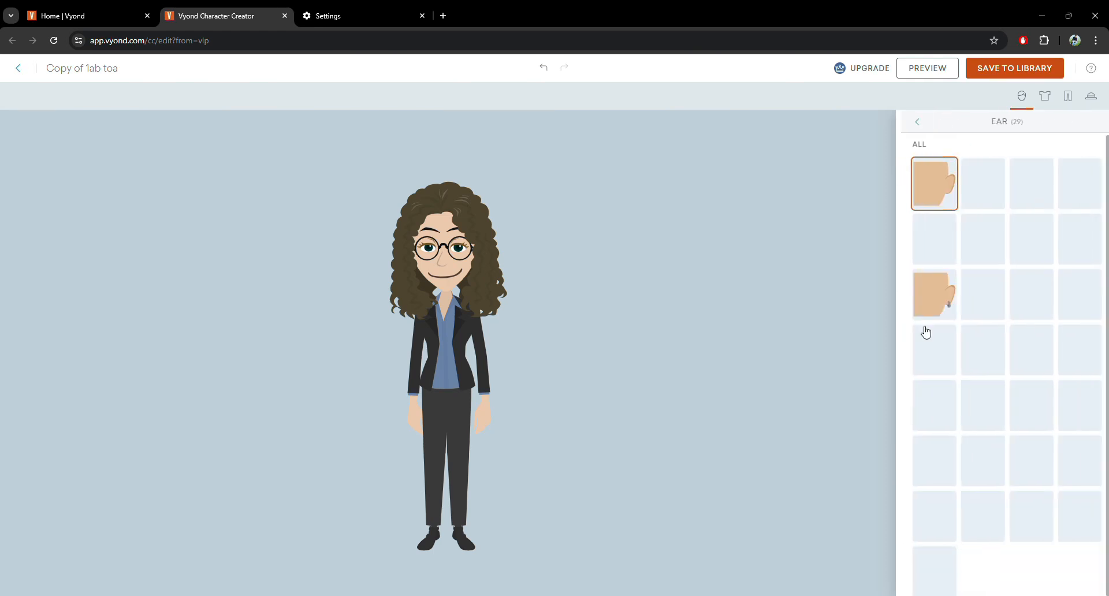
{"action": "left_click", "coordinate": [1033, 248]}
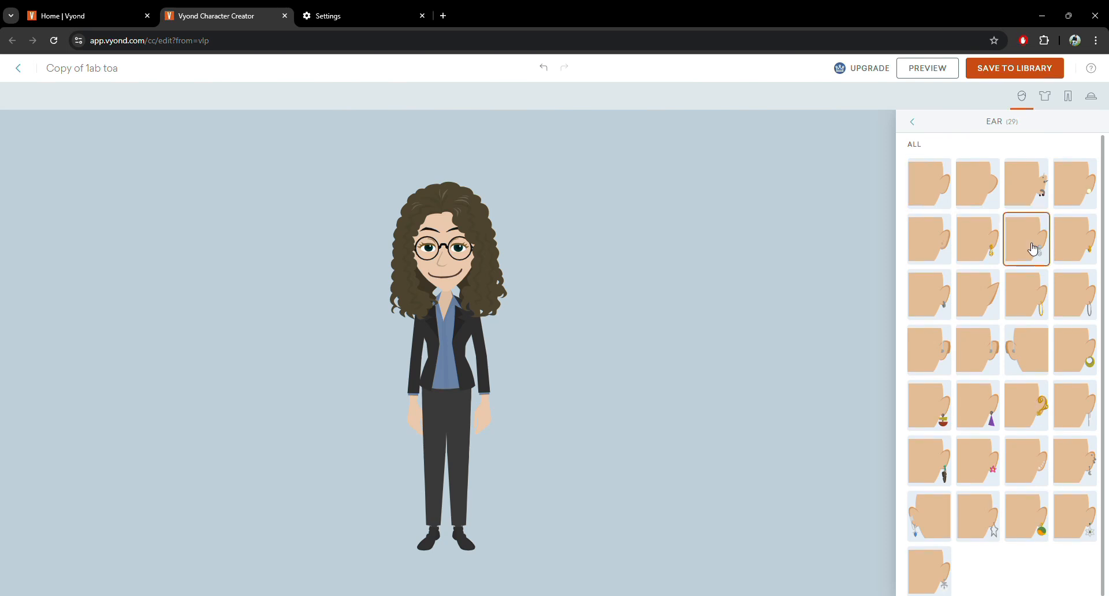
{"action": "left_click", "coordinate": [982, 253]}
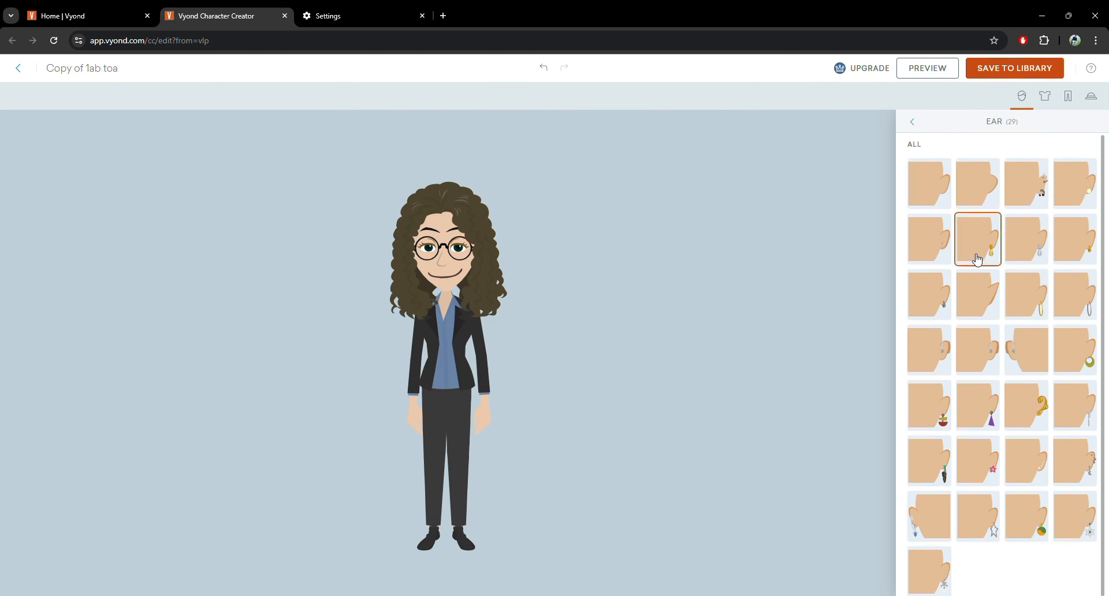
{"action": "left_click", "coordinate": [913, 123]}
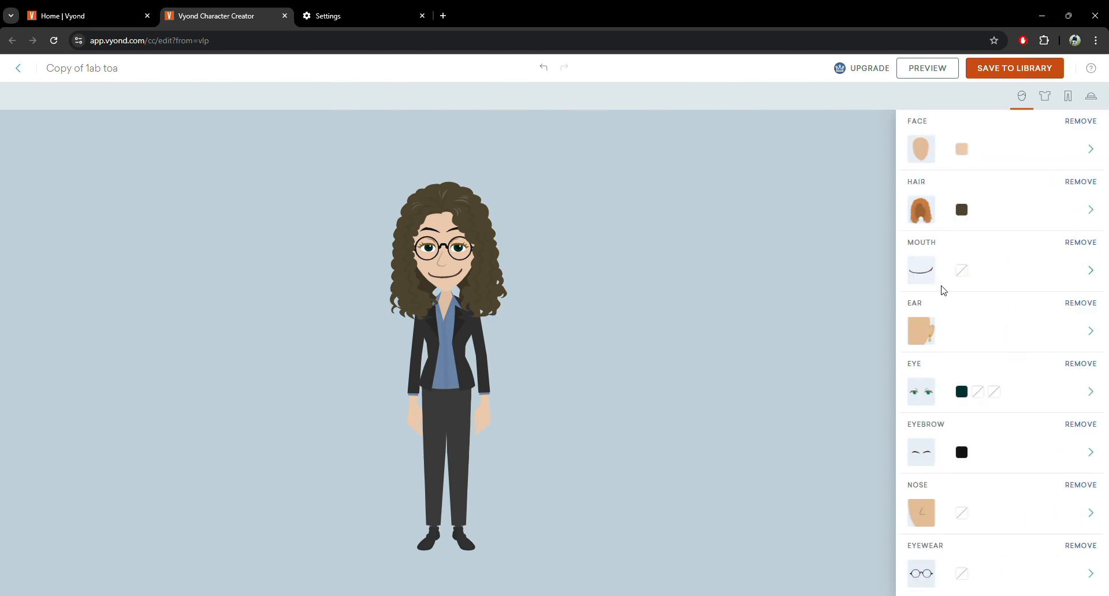
- Try the blue eye style on the character and return to the green one in the same row
{"action": "left_click", "coordinate": [927, 397]}
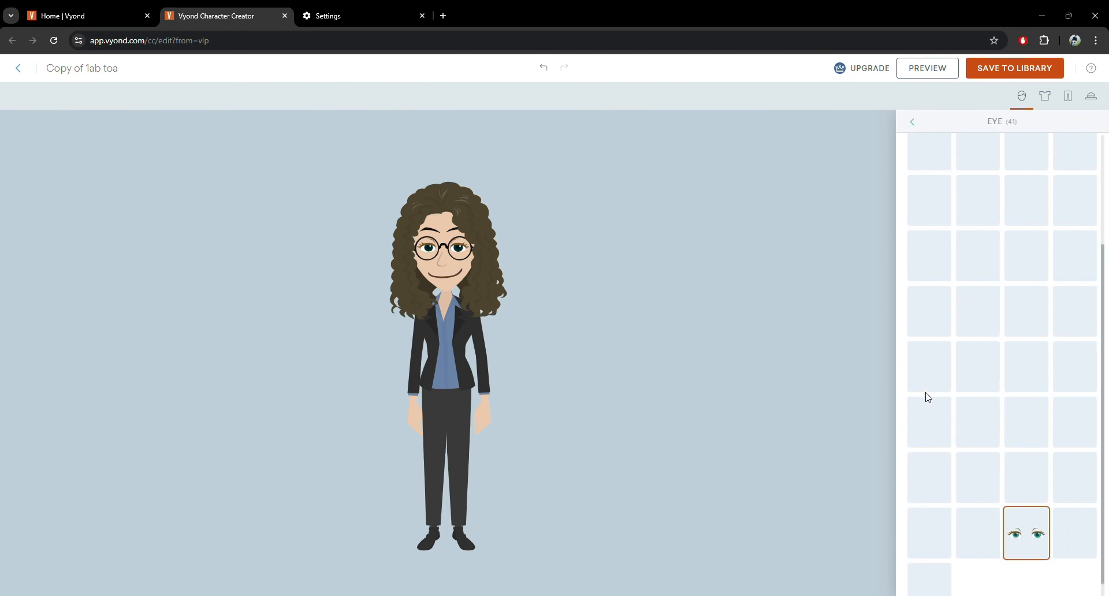
{"action": "scroll", "coordinate": [975, 389], "scroll_direction": "down", "scroll_amount": 1}
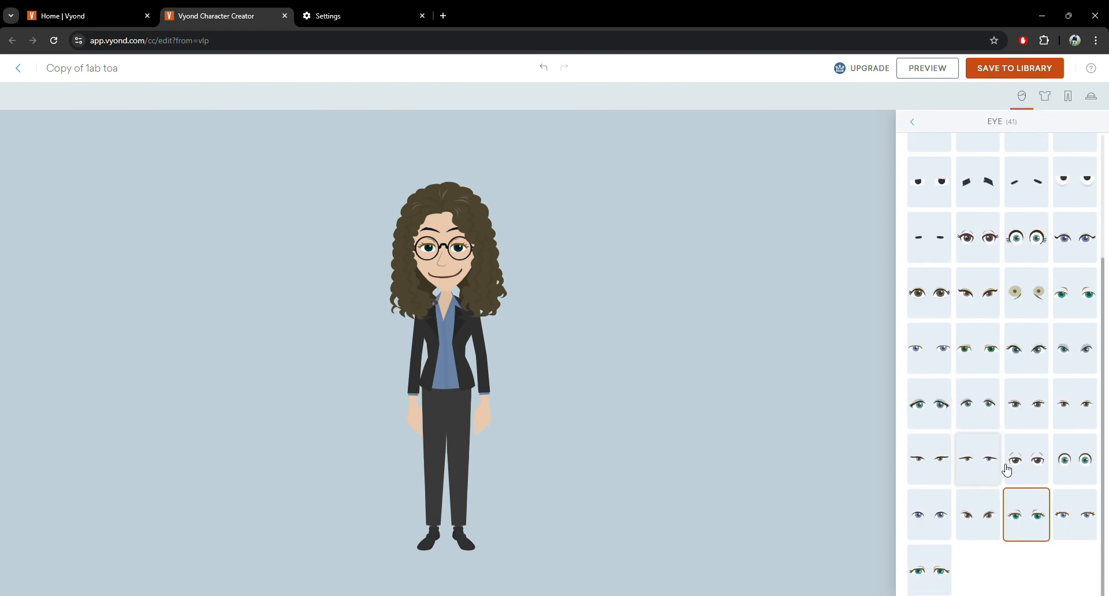
{"action": "left_click", "coordinate": [935, 512]}
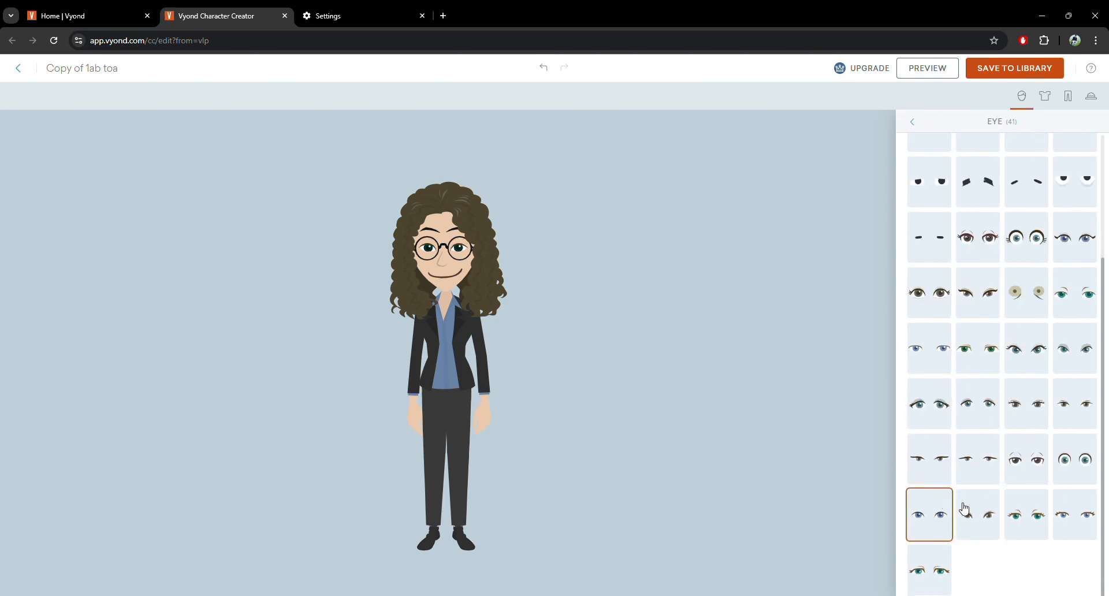
{"action": "left_click", "coordinate": [1026, 508]}
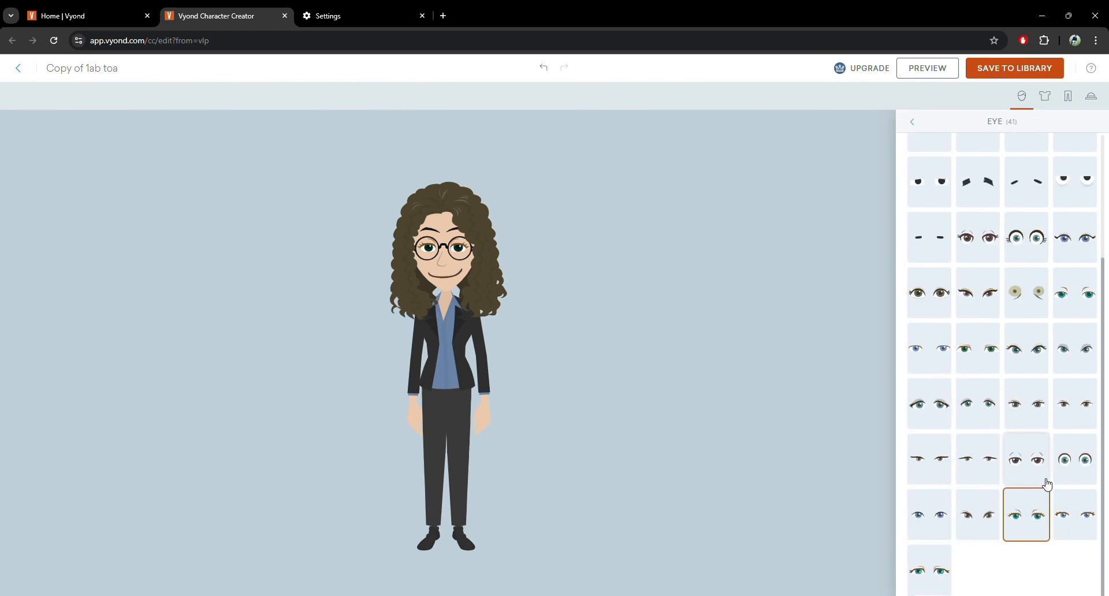
{"action": "left_click", "coordinate": [913, 123]}
- Set the first eye colour to the grey-brown 796E68
{"action": "left_click", "coordinate": [961, 392]}
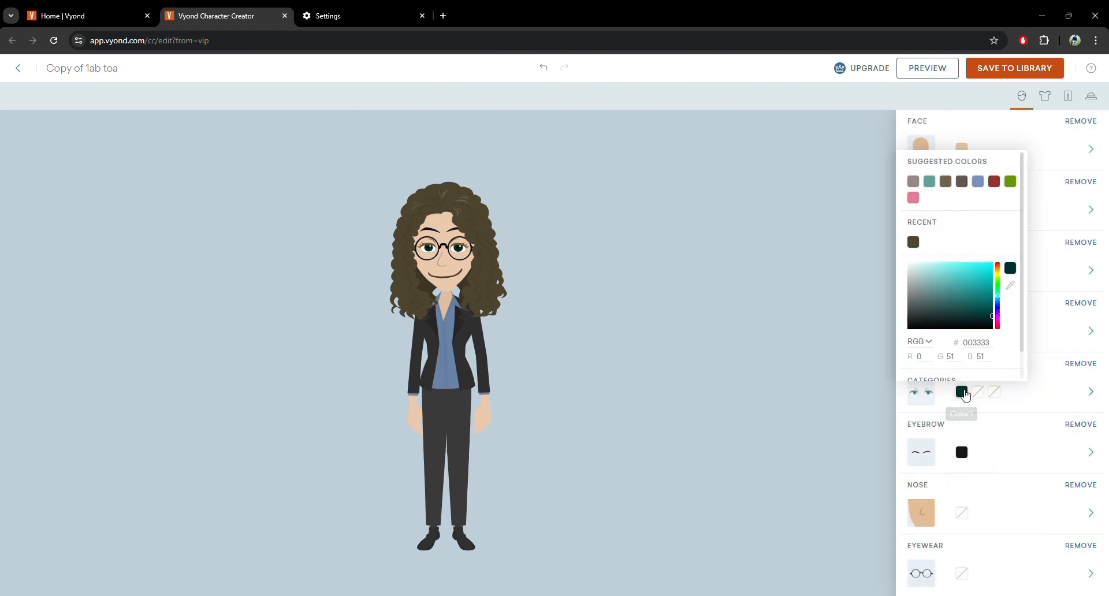
{"action": "left_click", "coordinate": [962, 183]}
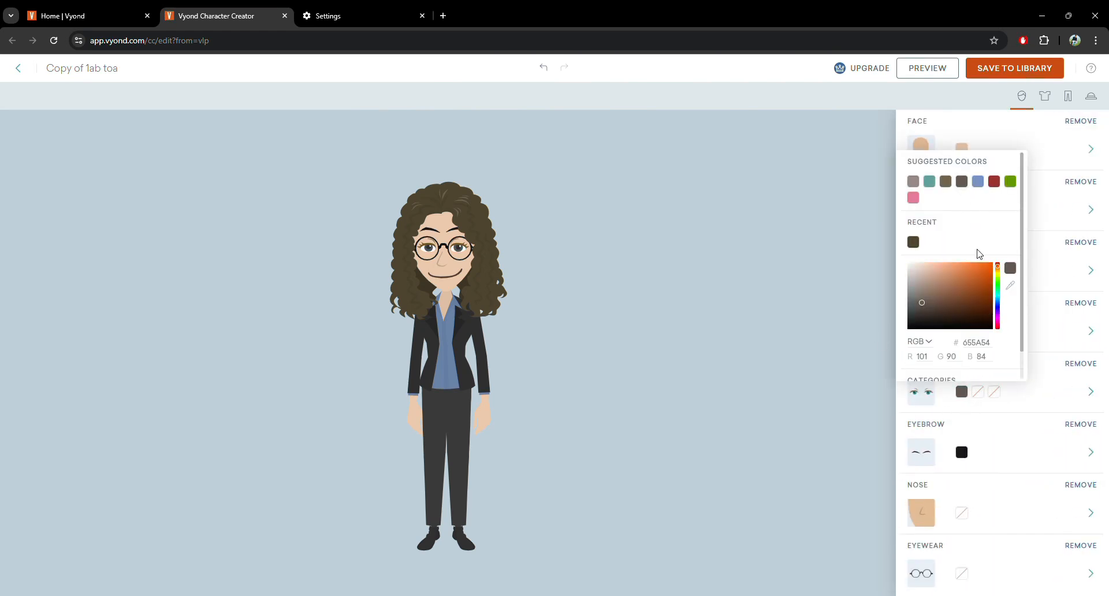
{"action": "mouse_move", "coordinate": [917, 300]}
{"action": "left_mouse_down"}
{"action": "mouse_move", "coordinate": [916, 288]}
{"action": "mouse_move", "coordinate": [920, 297]}
{"action": "left_mouse_up"}
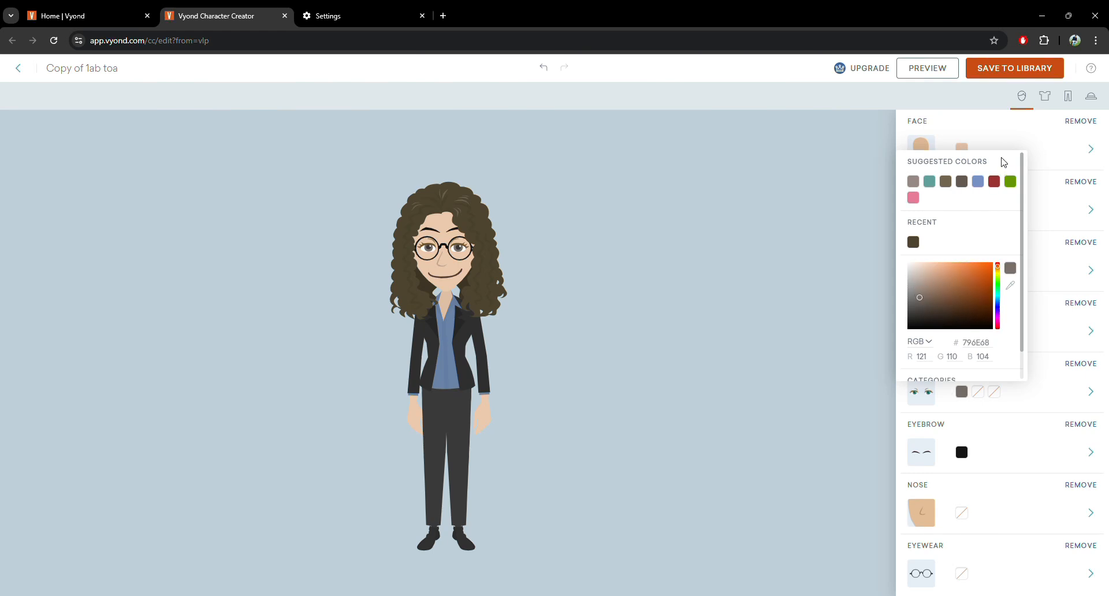
{"action": "left_click", "coordinate": [943, 126]}
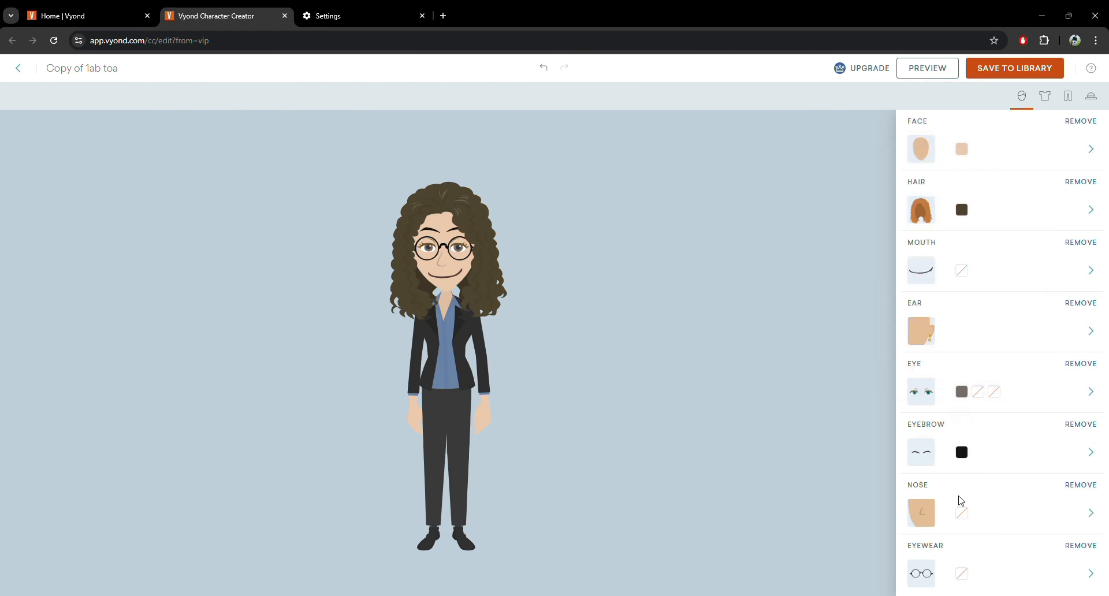
- Change the character's nose to the angular, pointed style that comes first in the second row
{"action": "left_click", "coordinate": [922, 515]}
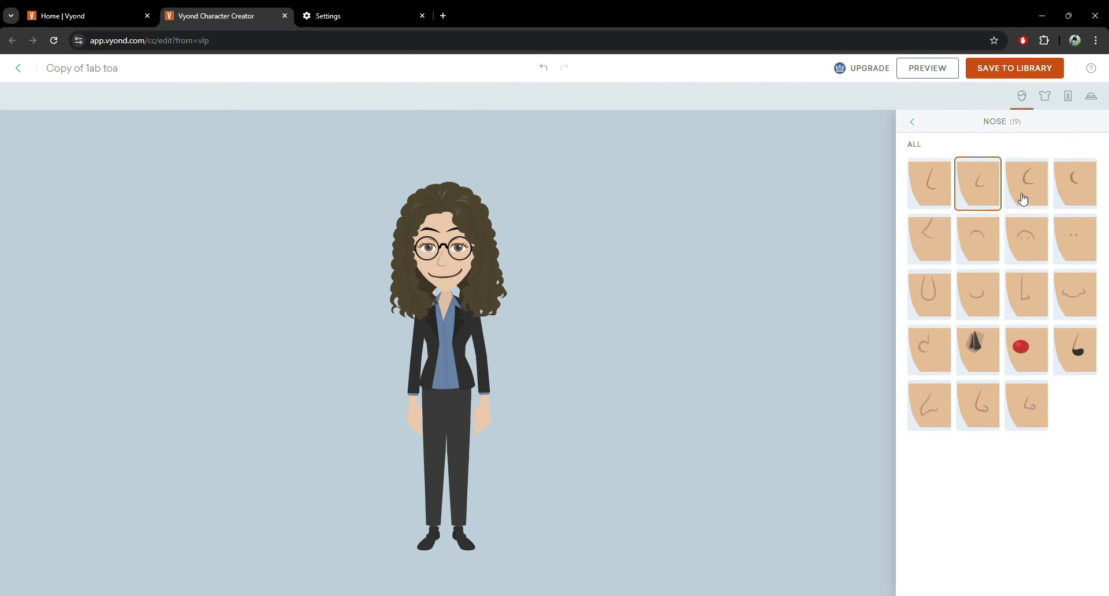
{"action": "left_click", "coordinate": [1067, 194]}
{"action": "left_click", "coordinate": [1035, 193]}
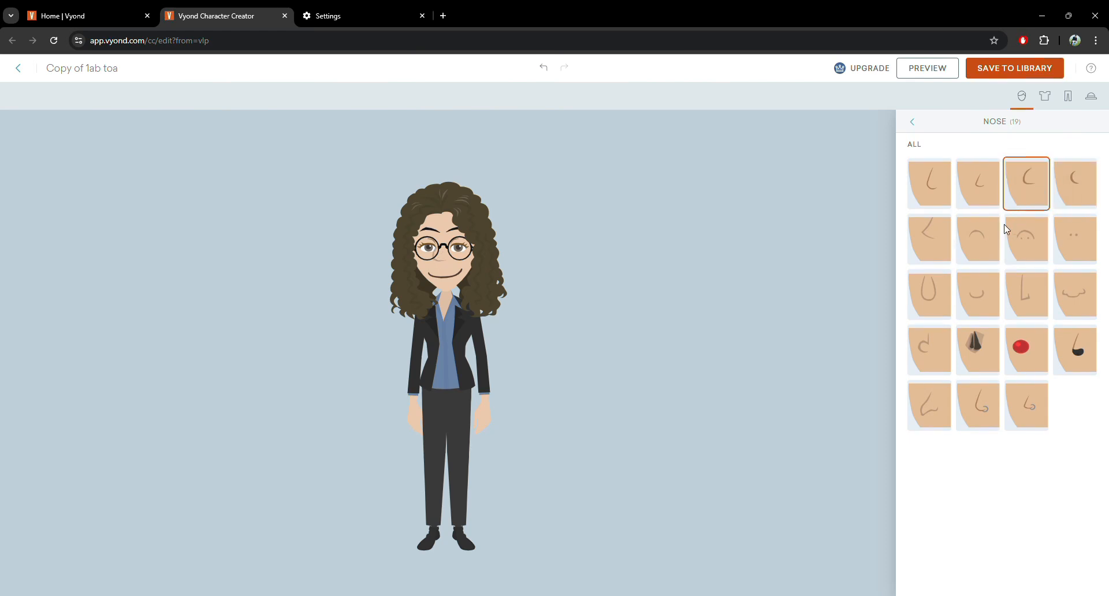
{"action": "left_click", "coordinate": [923, 293]}
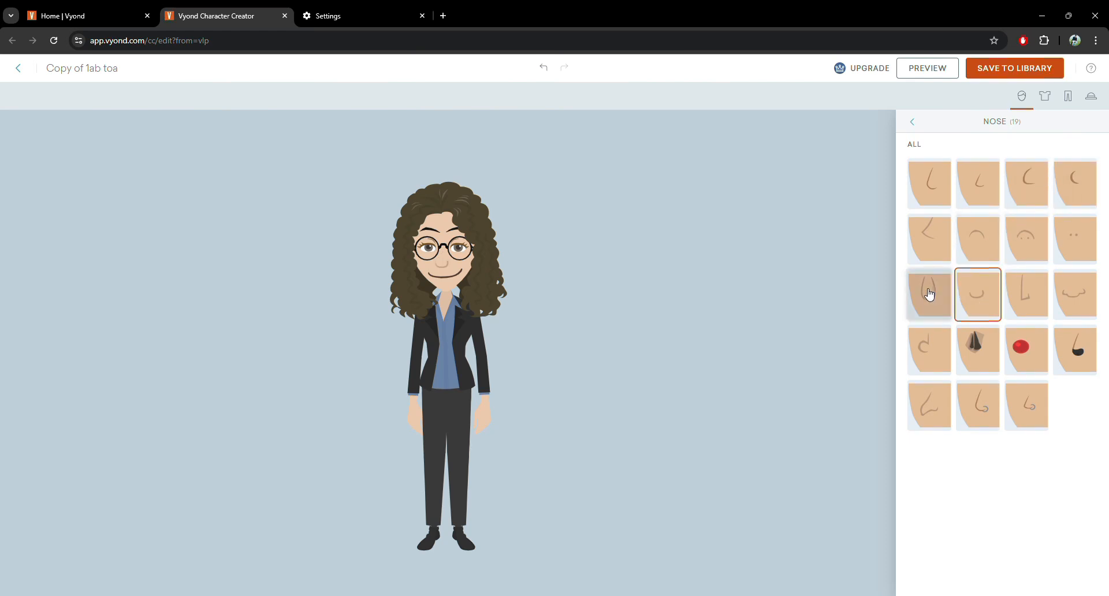
{"action": "left_click", "coordinate": [934, 231]}
{"action": "left_click", "coordinate": [914, 125]}
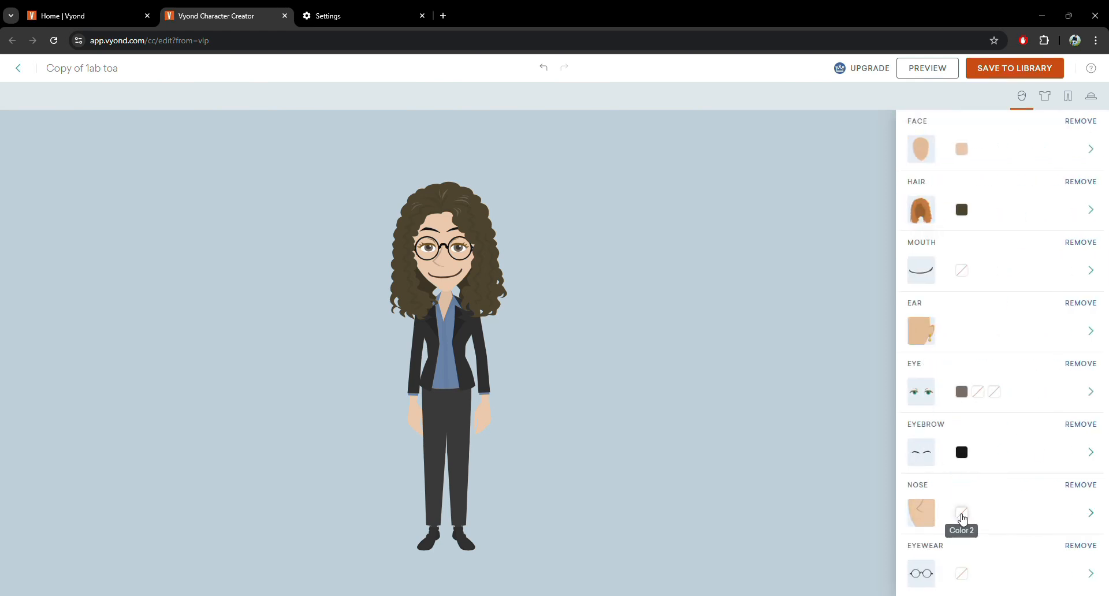
- Change the character's eyewear to the red-framed cat-eye glasses in the second row
{"action": "left_click", "coordinate": [920, 574]}
{"action": "left_click", "coordinate": [1005, 247]}
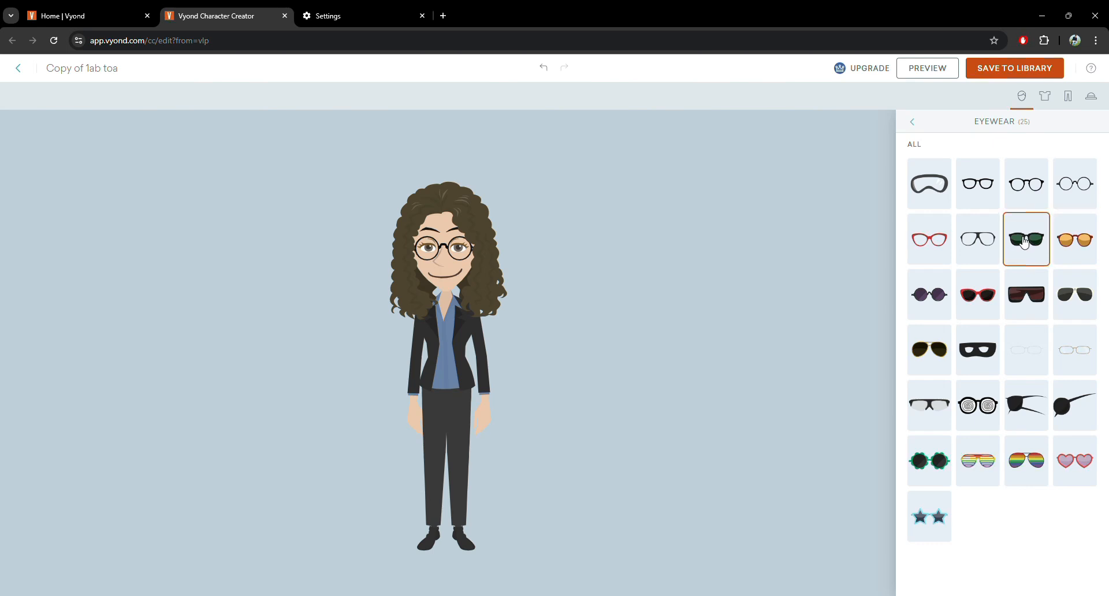
{"action": "left_click", "coordinate": [928, 257]}
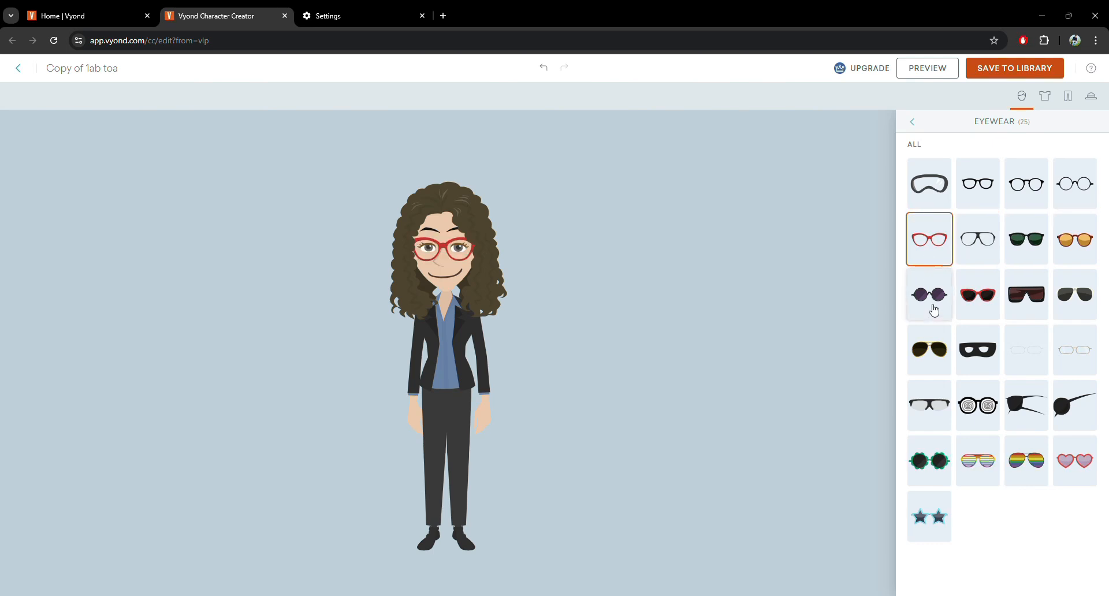
{"action": "left_click", "coordinate": [912, 122]}
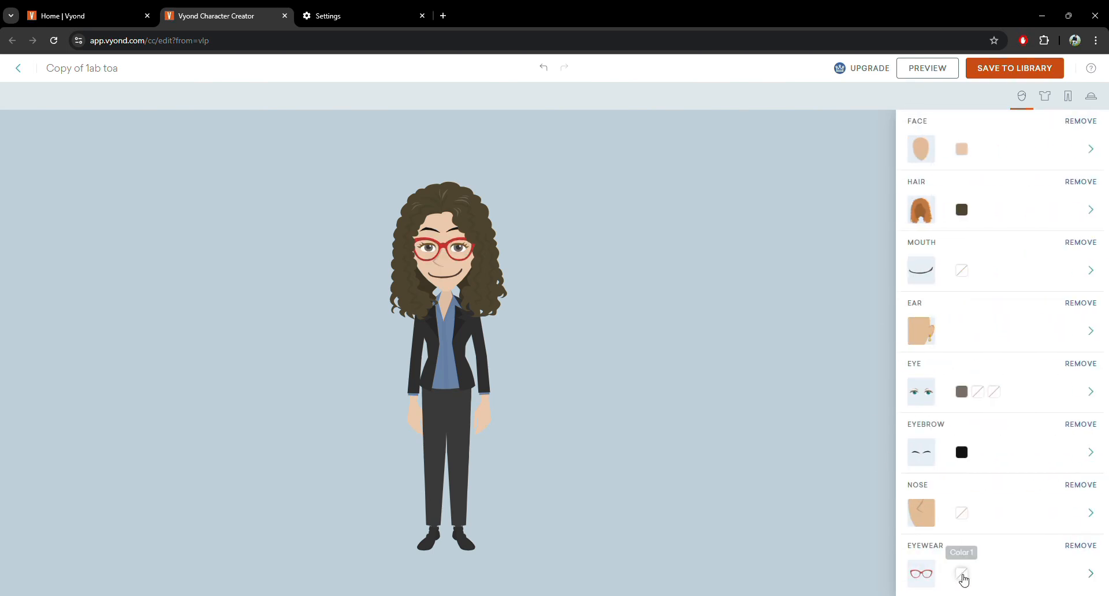
- Recolour the glasses frame to the suggested dark blue 2A4A76
{"action": "left_click", "coordinate": [962, 573]}
{"action": "left_click", "coordinate": [962, 364]}
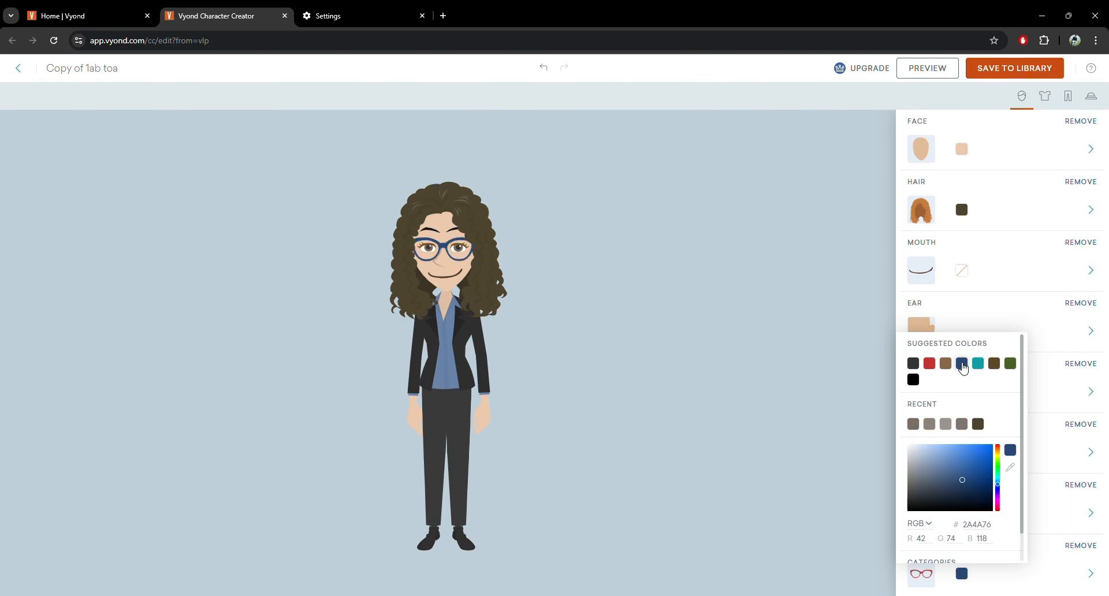
{"action": "left_click", "coordinate": [989, 144]}
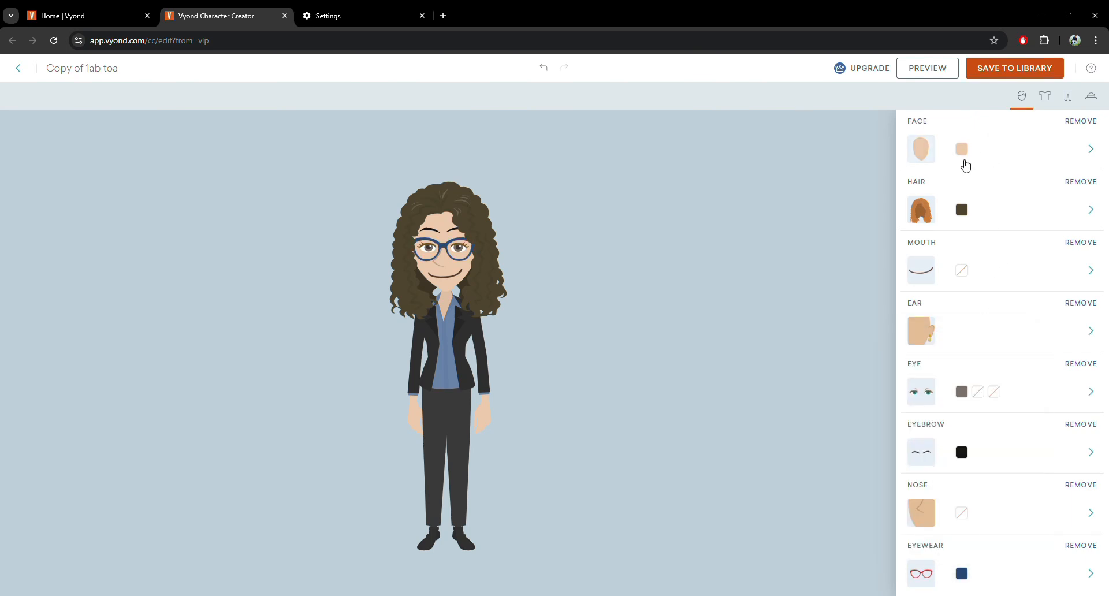
- Try several tops, including the green V-neck, and settle on the black square-neck, long-sleeved top with a belt
{"action": "left_click", "coordinate": [1046, 97]}
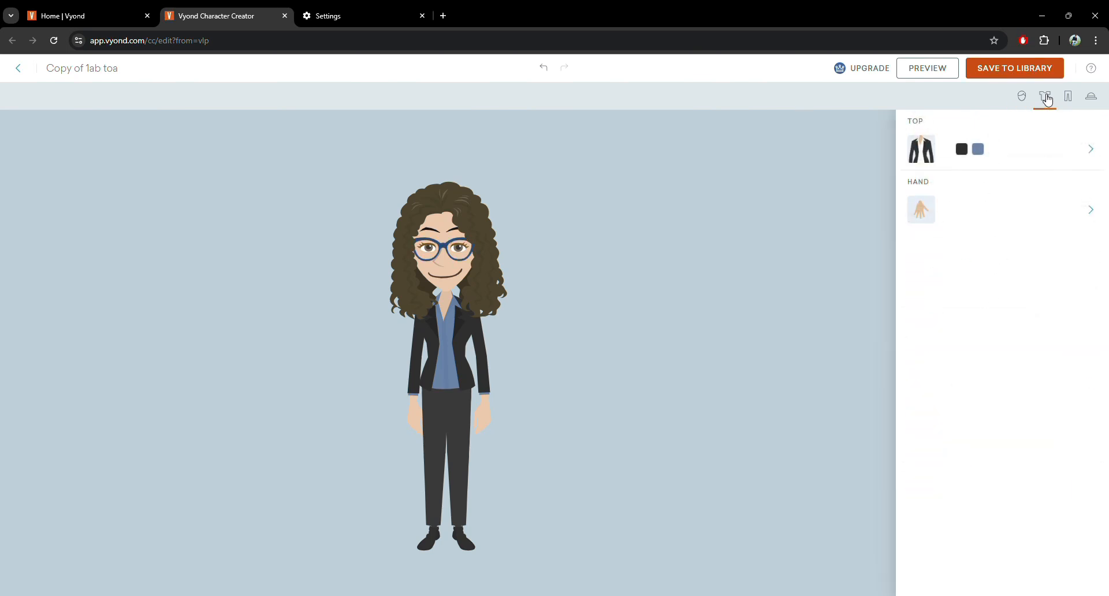
{"action": "left_click", "coordinate": [930, 162]}
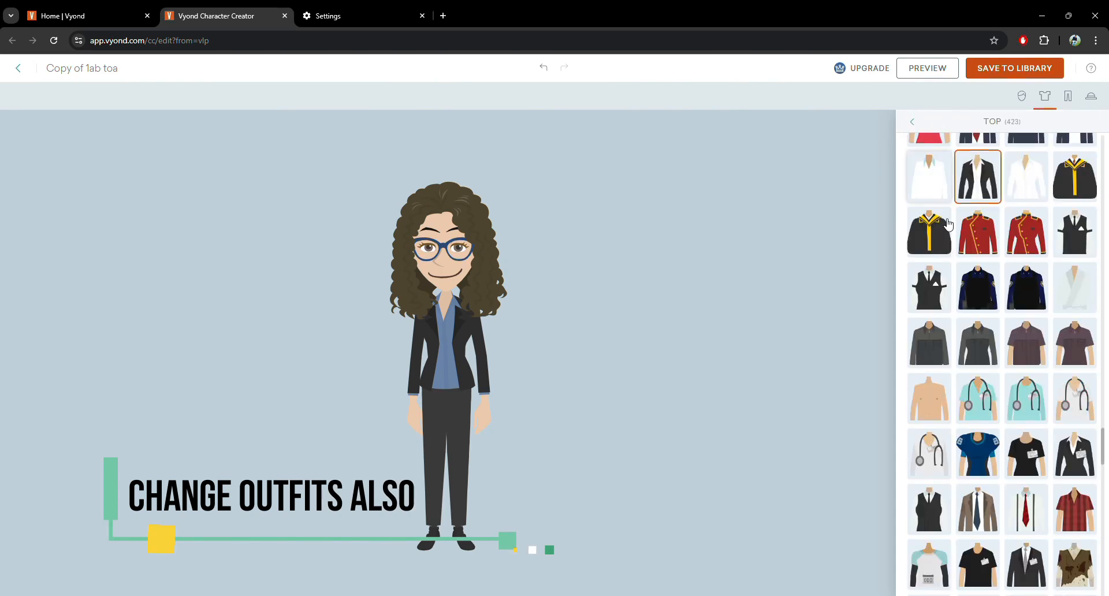
{"action": "scroll", "coordinate": [949, 260], "scroll_direction": "down", "scroll_amount": 15}
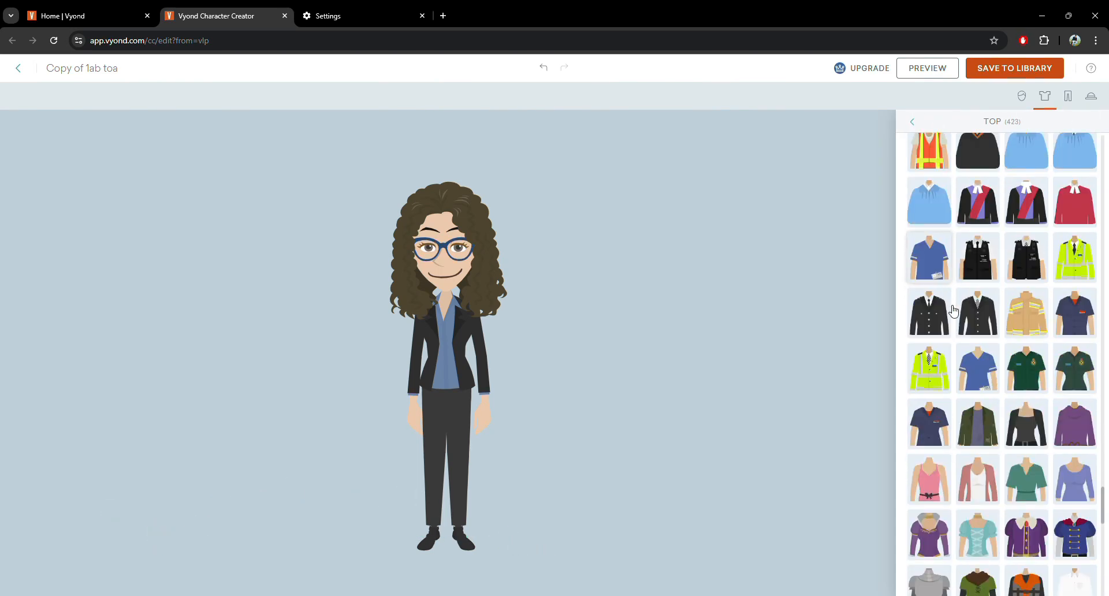
{"action": "left_click", "coordinate": [1038, 428]}
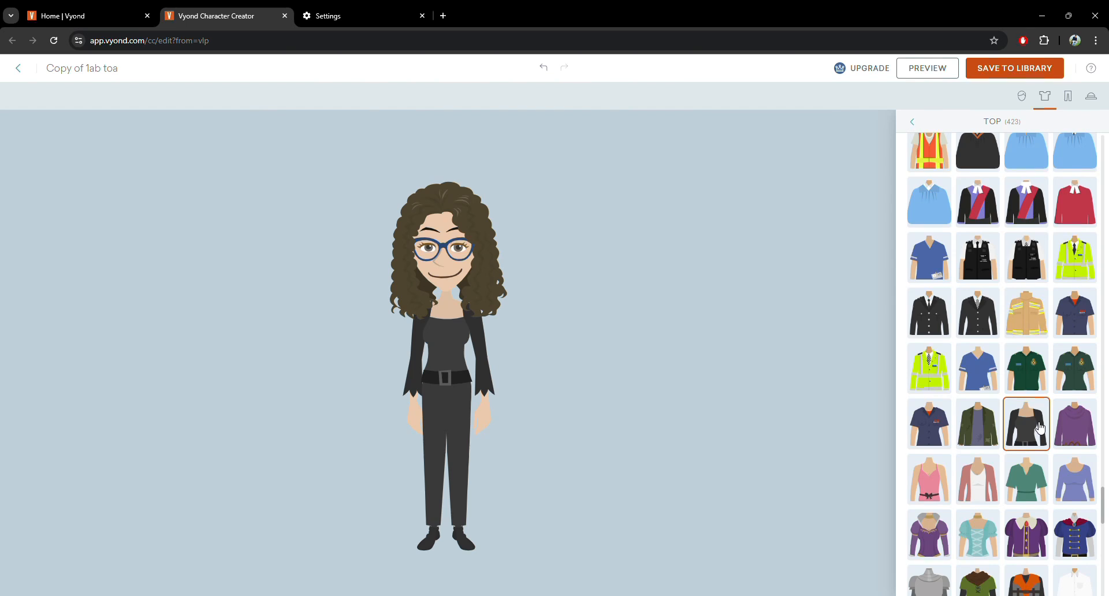
{"action": "left_click", "coordinate": [1026, 478]}
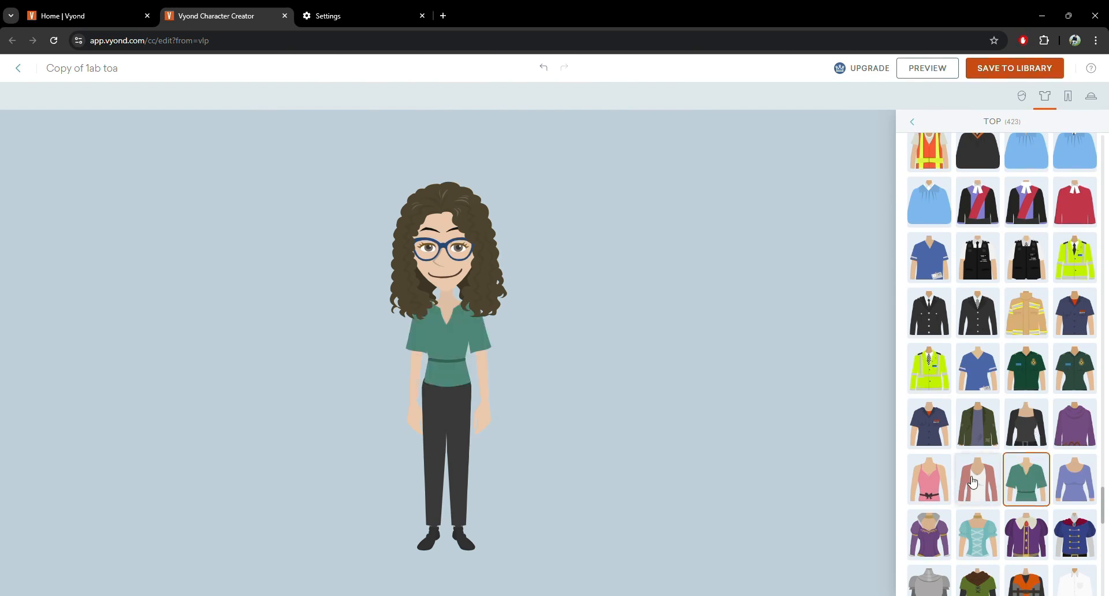
{"action": "left_click", "coordinate": [973, 481]}
{"action": "left_click", "coordinate": [929, 479]}
{"action": "left_click", "coordinate": [1026, 423]}
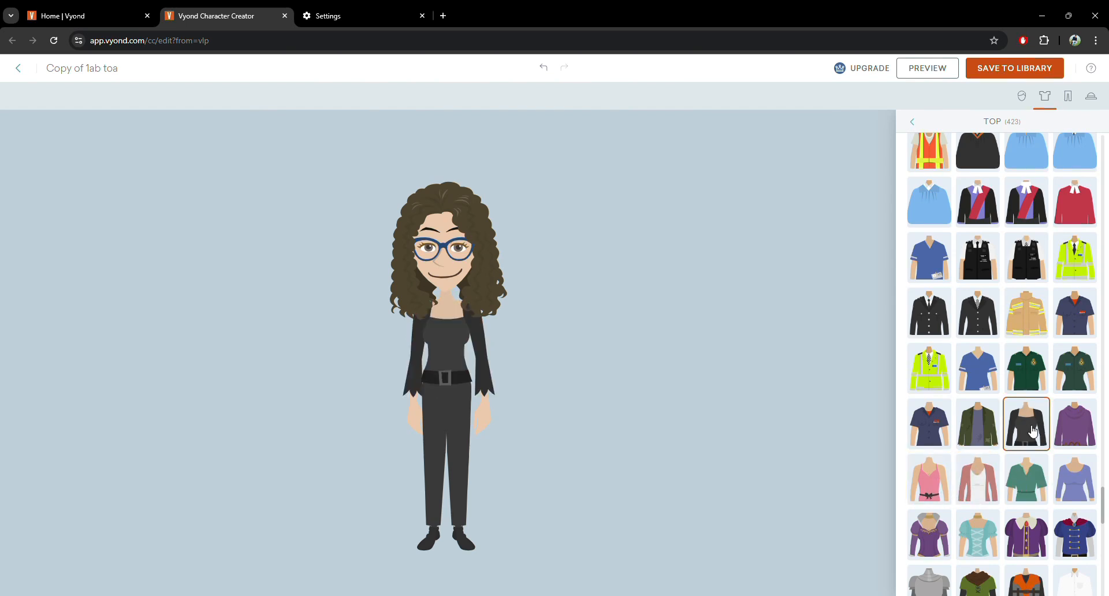
{"action": "left_click", "coordinate": [912, 123]}
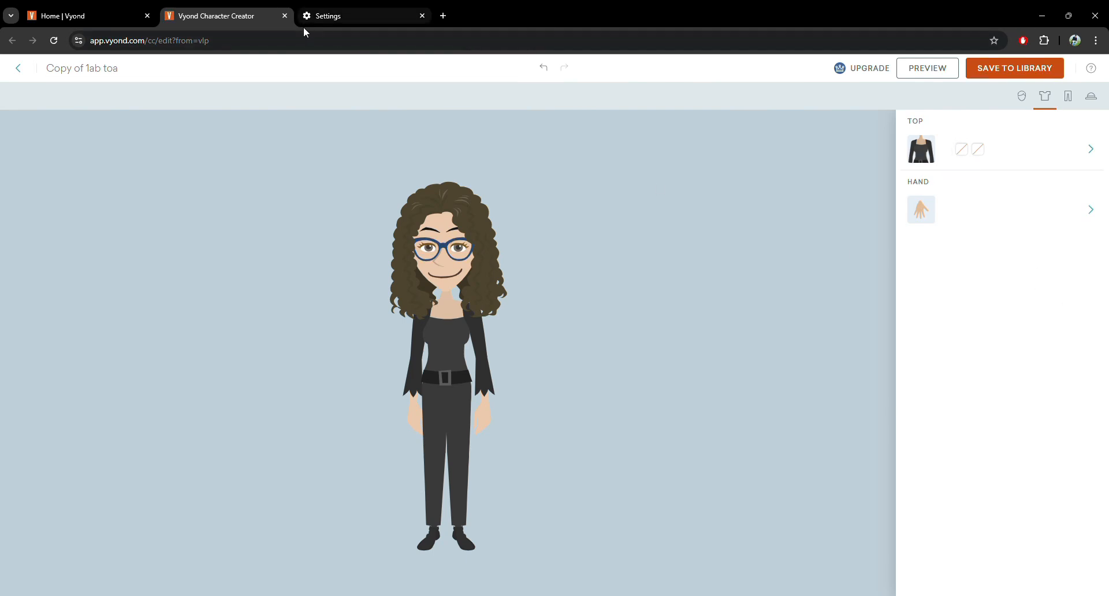
{"action": "left_click", "coordinate": [87, 15]}
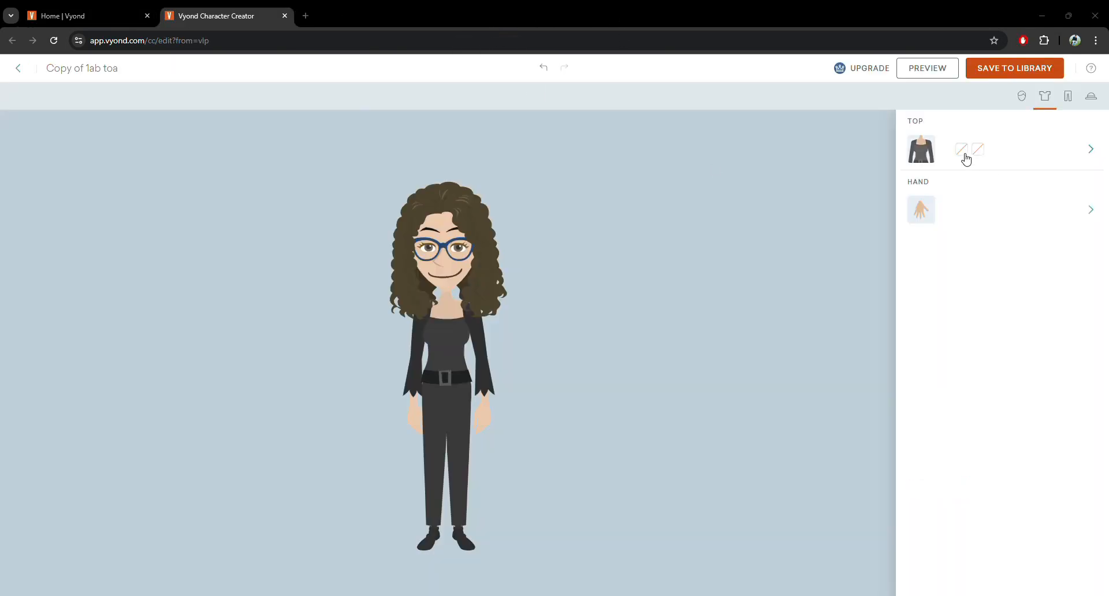
- Recolour the top to the suggested green 1BA67C and its belt to white
{"action": "left_click", "coordinate": [963, 151]}
{"action": "left_click", "coordinate": [929, 193]}
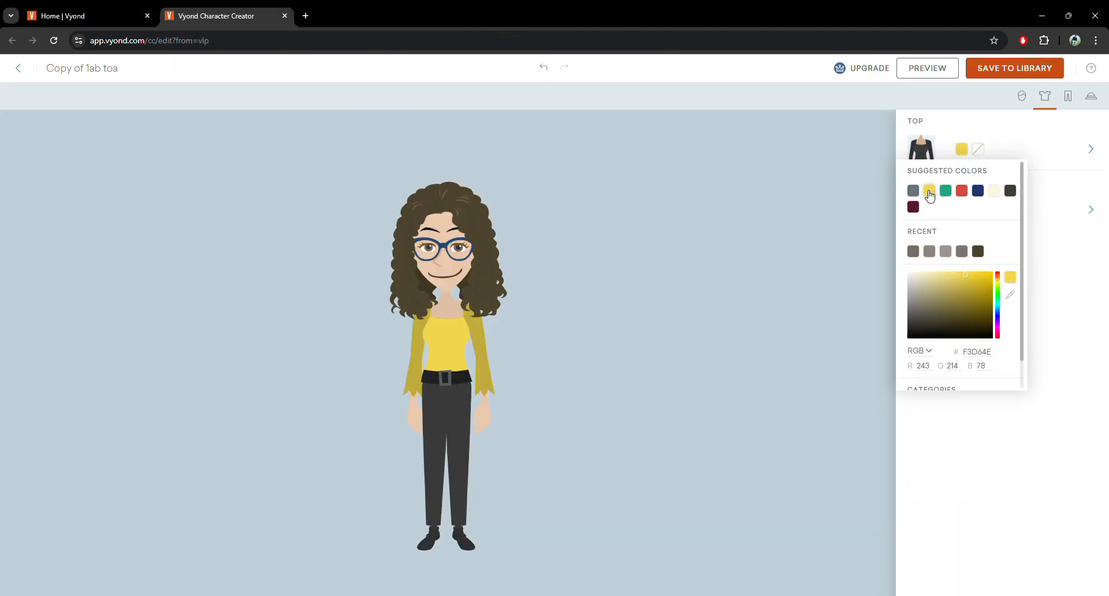
{"action": "left_click", "coordinate": [945, 192]}
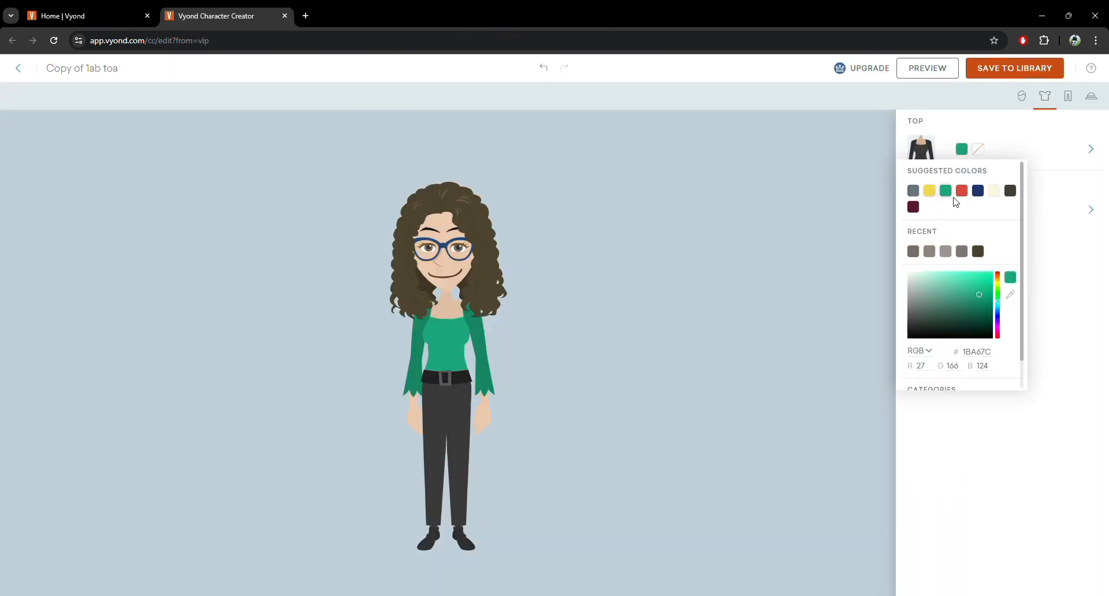
{"action": "left_click", "coordinate": [978, 149]}
{"action": "left_click", "coordinate": [945, 252]}
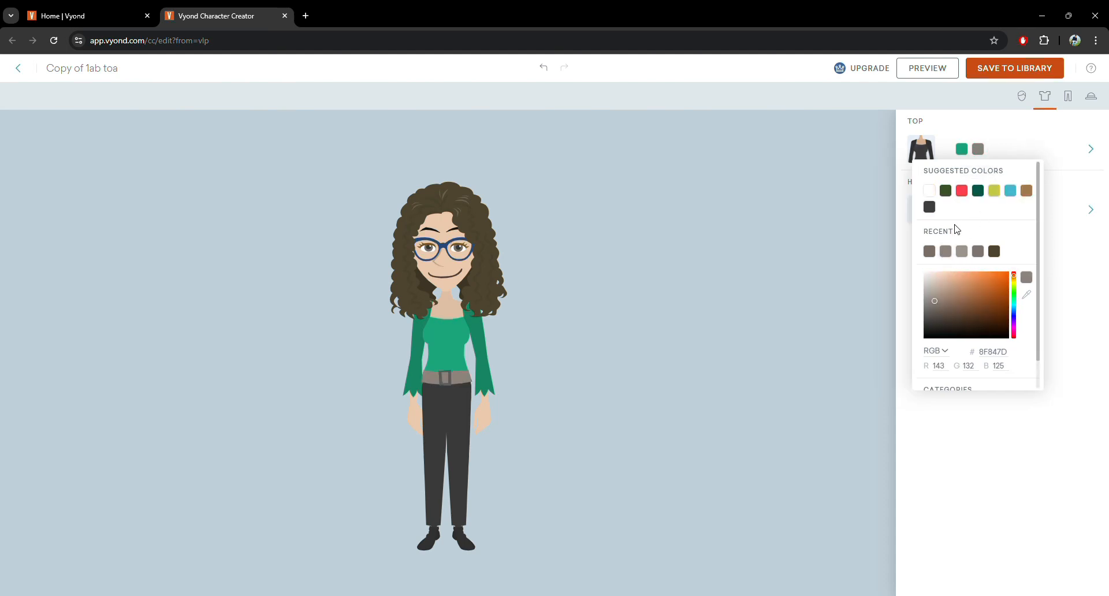
{"action": "left_click", "coordinate": [928, 191]}
{"action": "left_click", "coordinate": [1020, 128]}
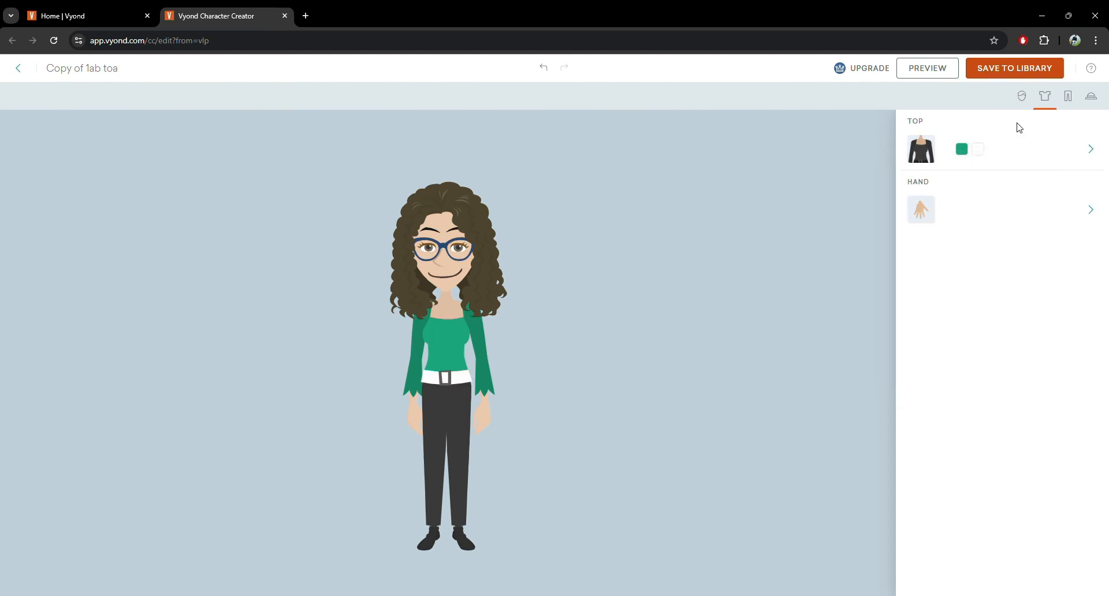
- Change the character's bottom to the mustard buttoned skirt with dark leggings, after trying the white knee-length skirt
{"action": "left_click", "coordinate": [1068, 97]}
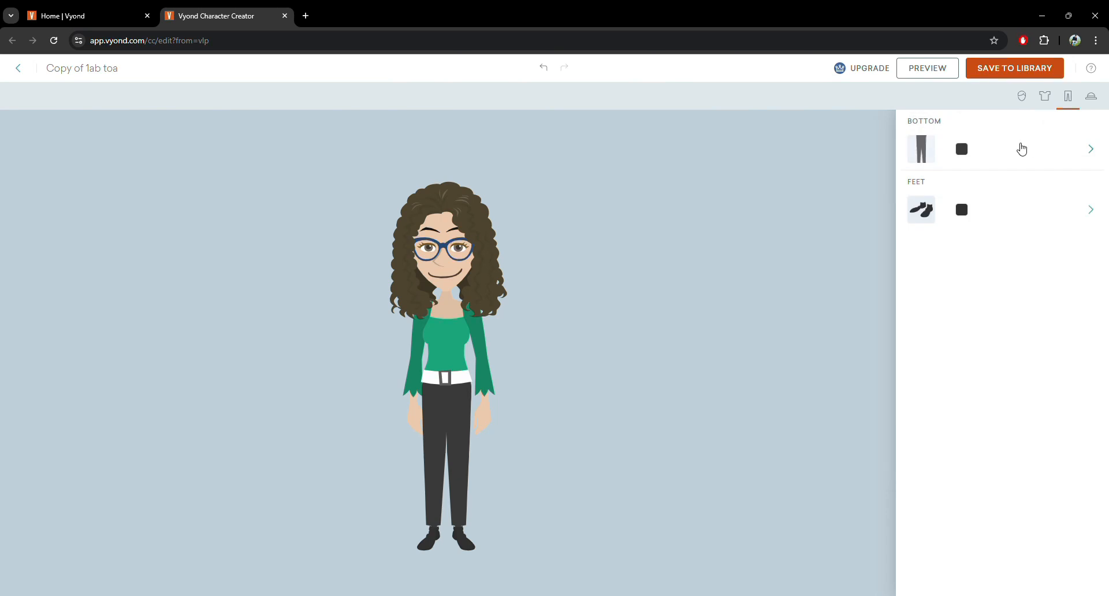
{"action": "left_click", "coordinate": [1066, 155]}
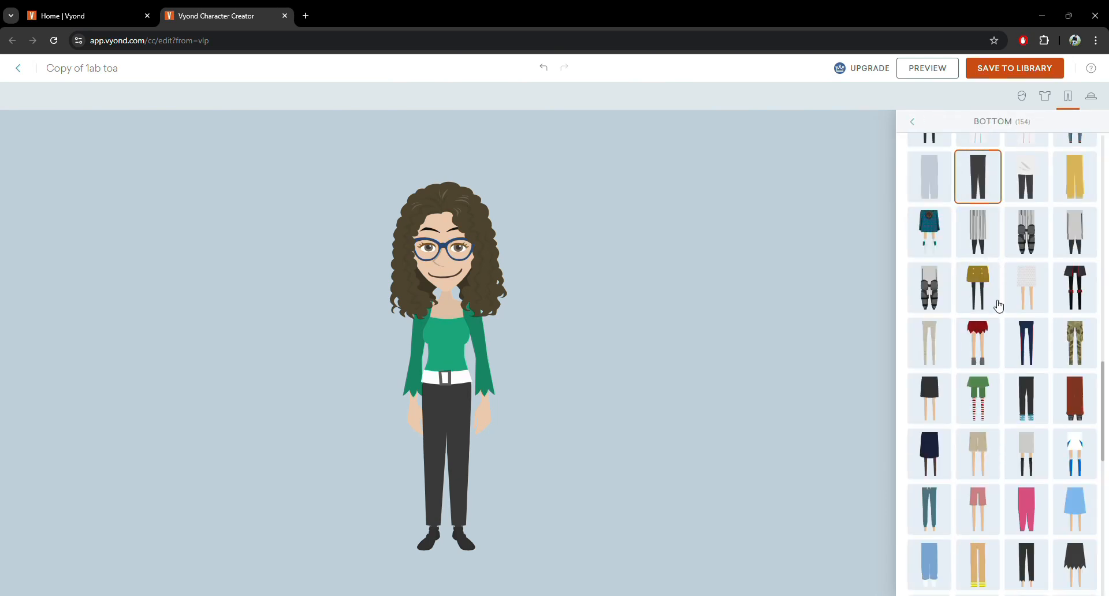
{"action": "left_click", "coordinate": [985, 277]}
{"action": "left_click", "coordinate": [1036, 295]}
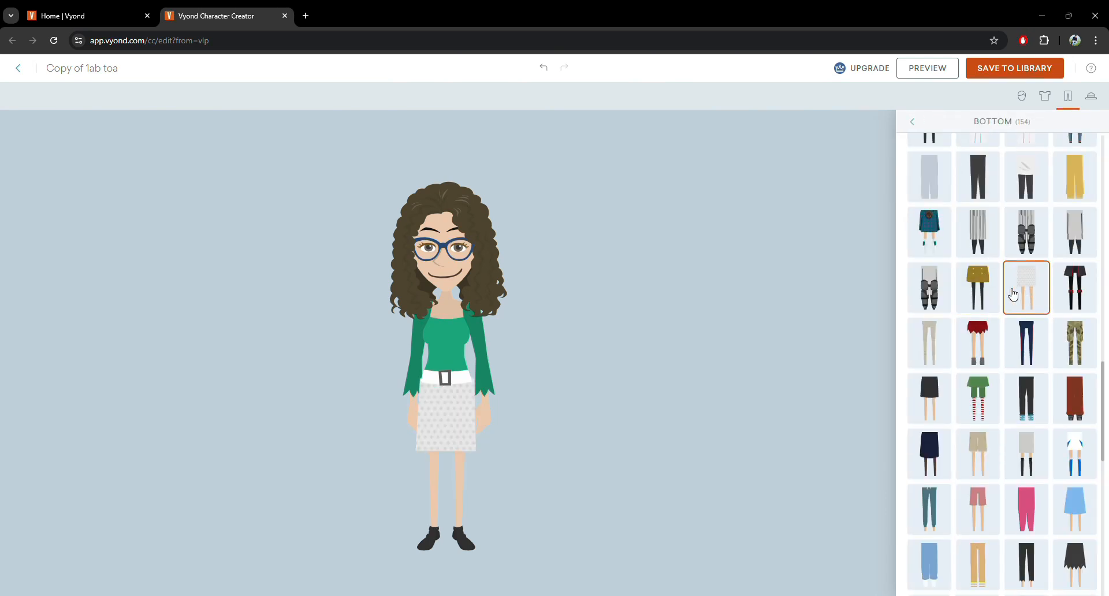
{"action": "left_click", "coordinate": [994, 295]}
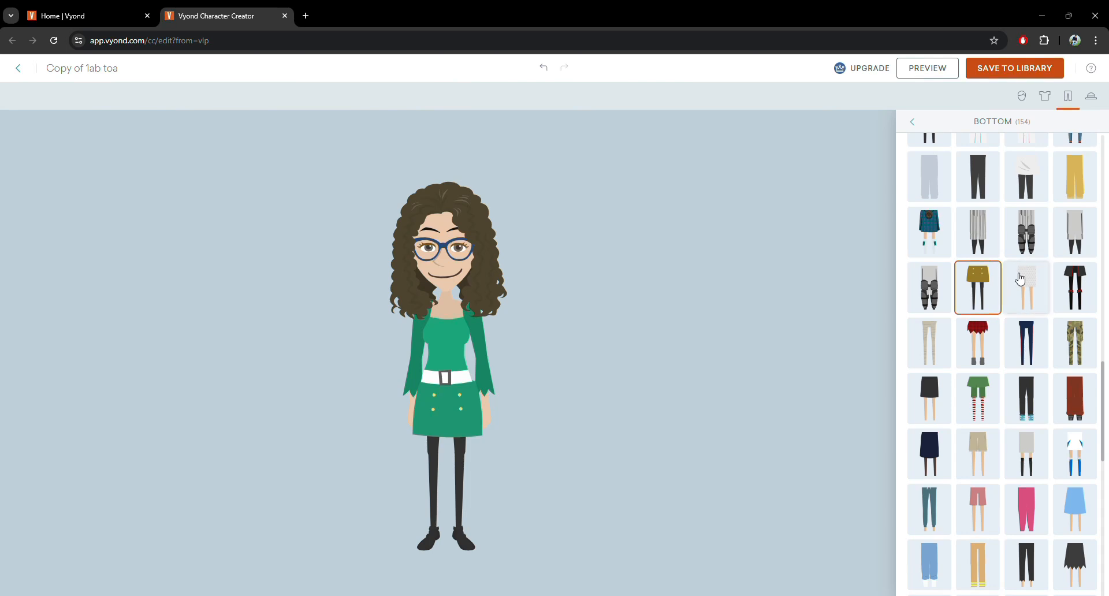
{"action": "scroll", "coordinate": [997, 306], "scroll_direction": "down", "scroll_amount": 5}
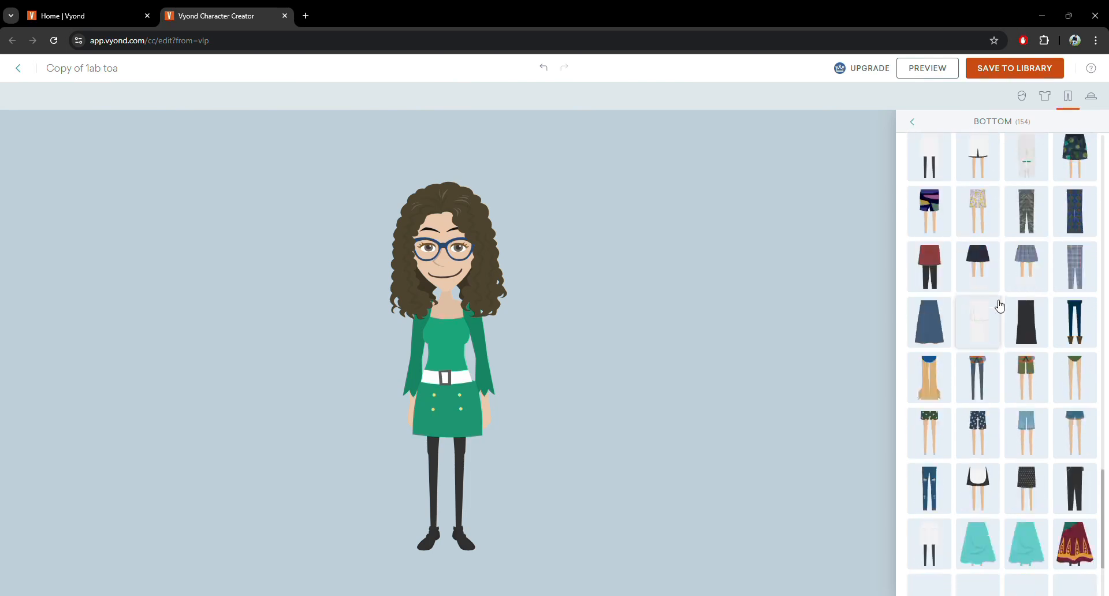
{"action": "scroll", "coordinate": [989, 451], "scroll_direction": "up", "scroll_amount": 10}
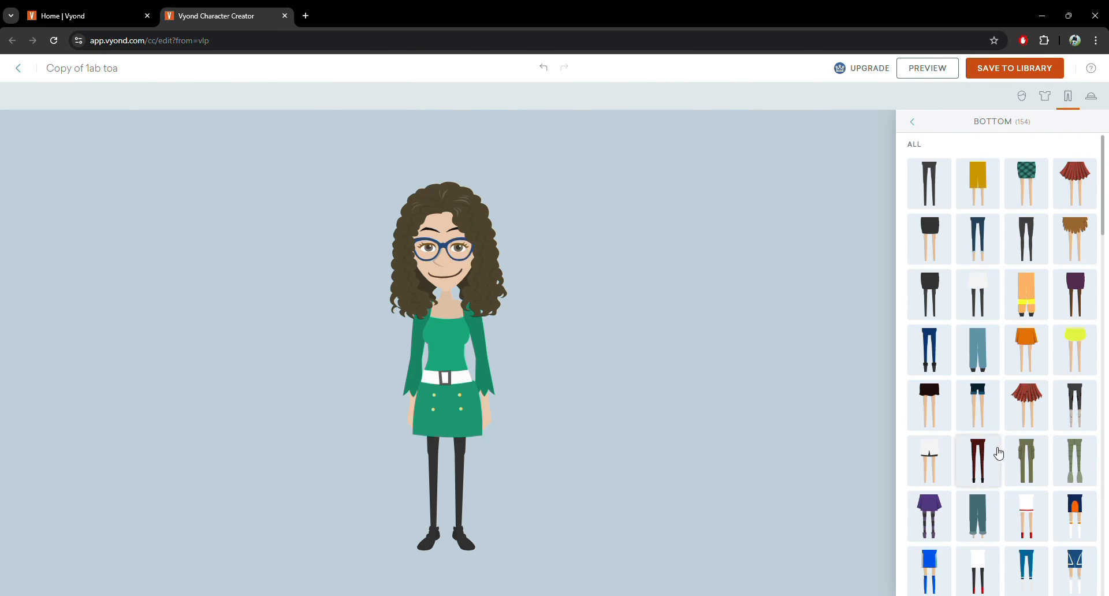
{"action": "scroll", "coordinate": [992, 454], "scroll_direction": "down", "scroll_amount": 2}
{"action": "scroll", "coordinate": [998, 436], "scroll_direction": "up", "scroll_amount": 2}
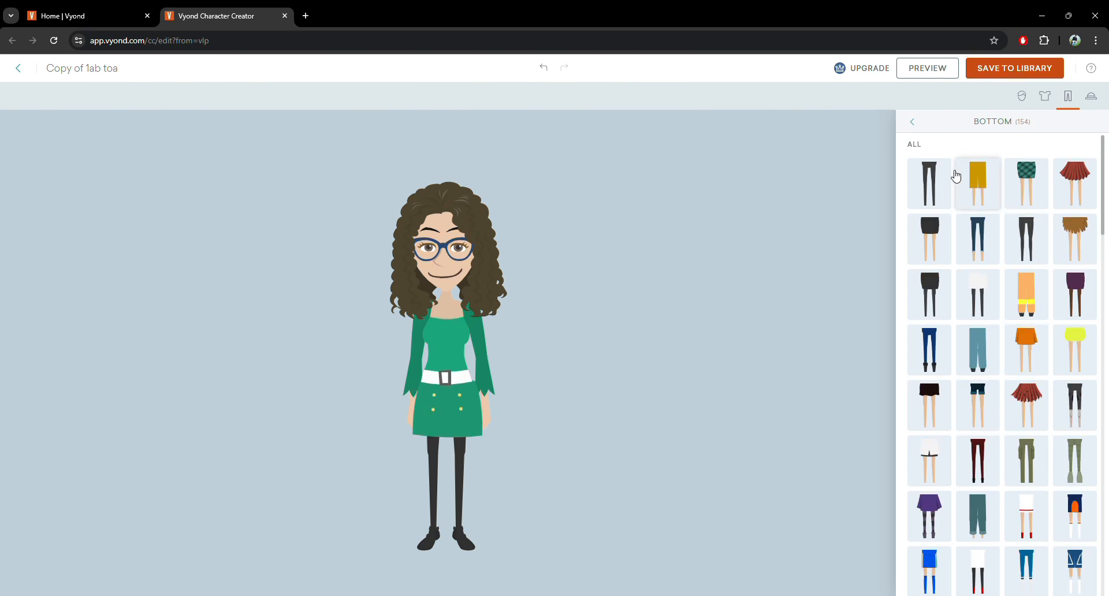
{"action": "left_click", "coordinate": [913, 125]}
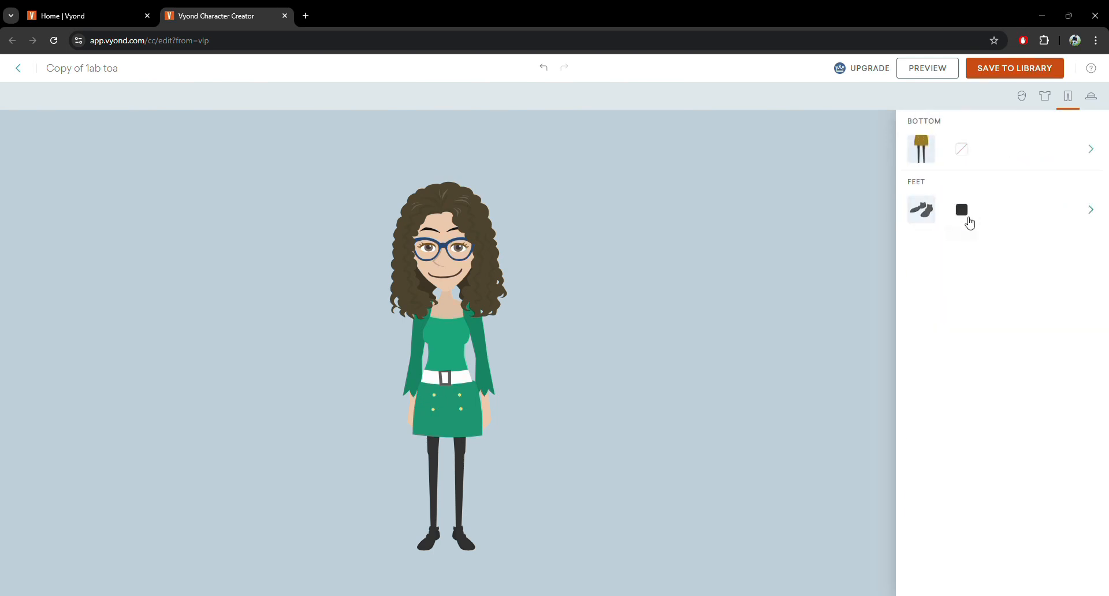
- Set the leggings colour of the buttoned skirt outfit to the near-black 020202
{"action": "left_click", "coordinate": [962, 150]}
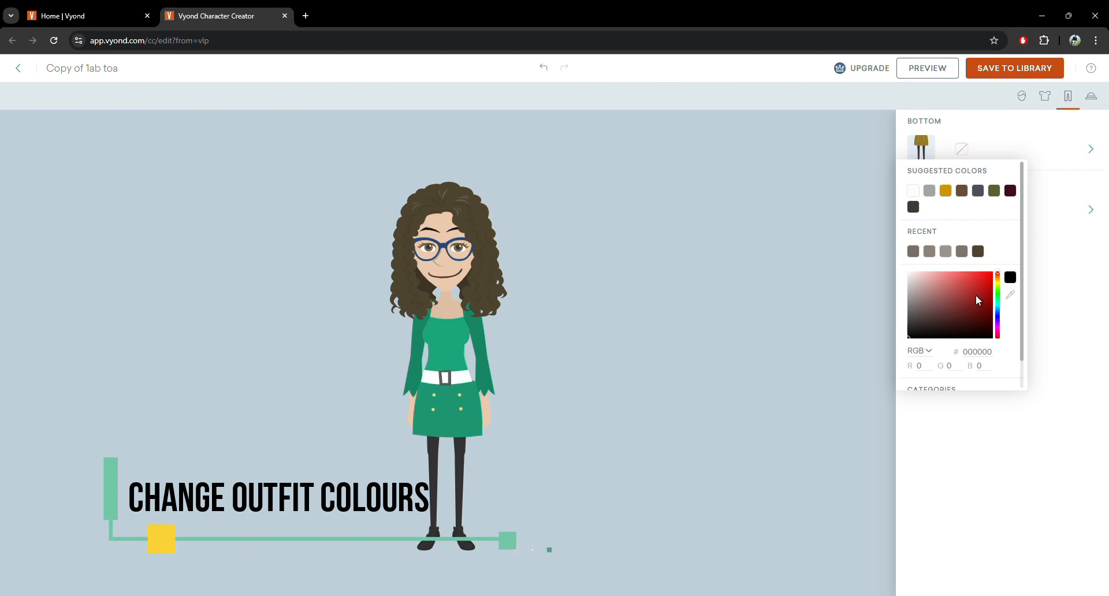
{"action": "left_click_drag", "start_coordinate": [976, 296], "coordinate": [961, 311]}
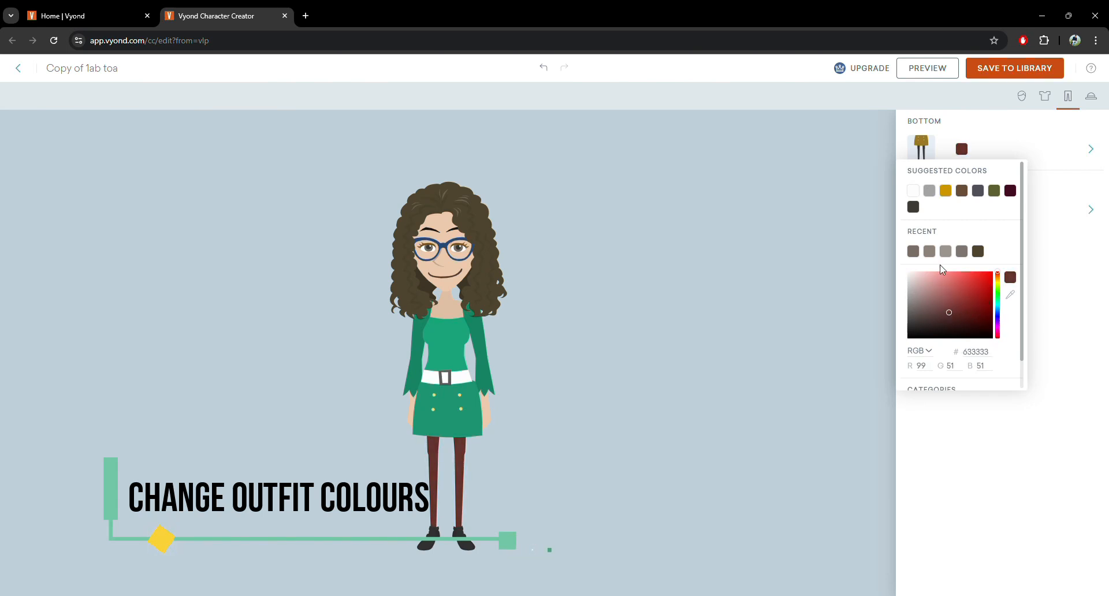
{"action": "left_click_drag", "start_coordinate": [933, 279], "coordinate": [907, 341]}
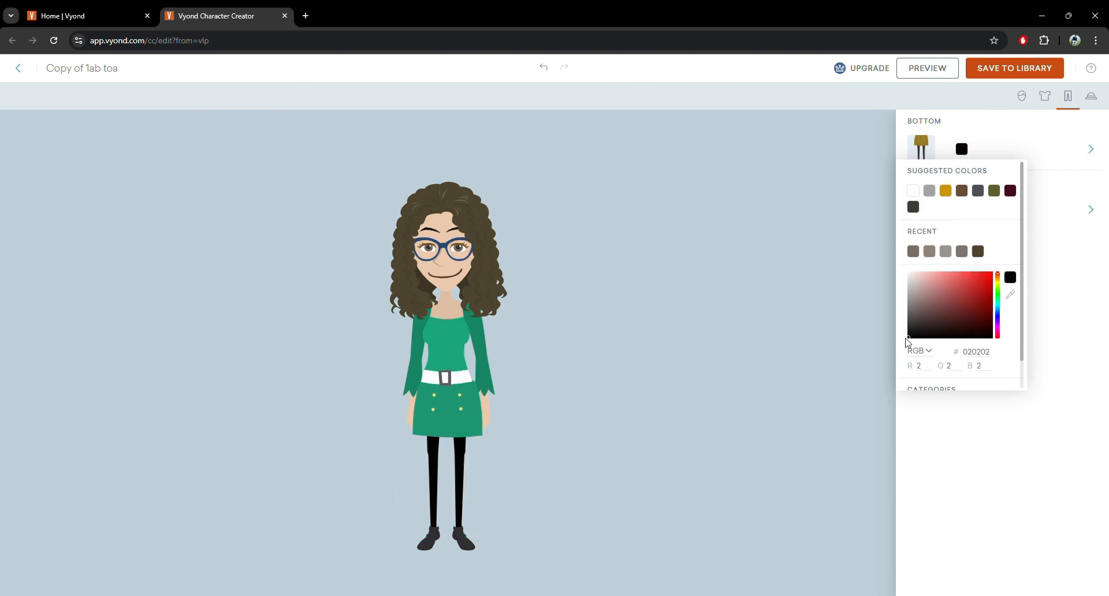
{"action": "left_click", "coordinate": [969, 123]}
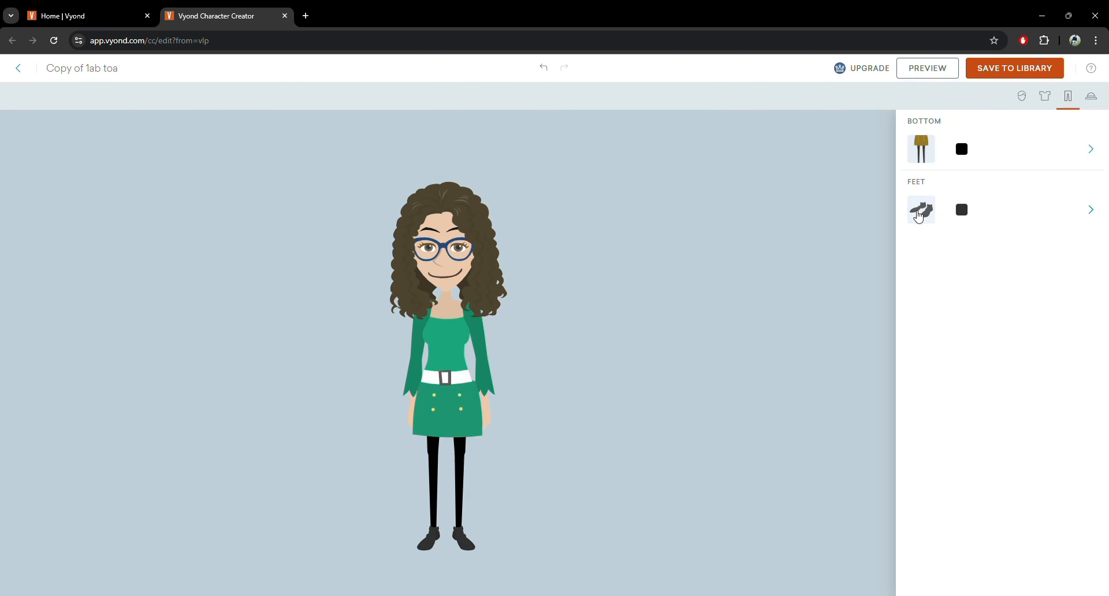
- Change the character's footwear to the black sneakers with white soles
{"action": "left_click", "coordinate": [921, 211]}
{"action": "left_click", "coordinate": [928, 231]}
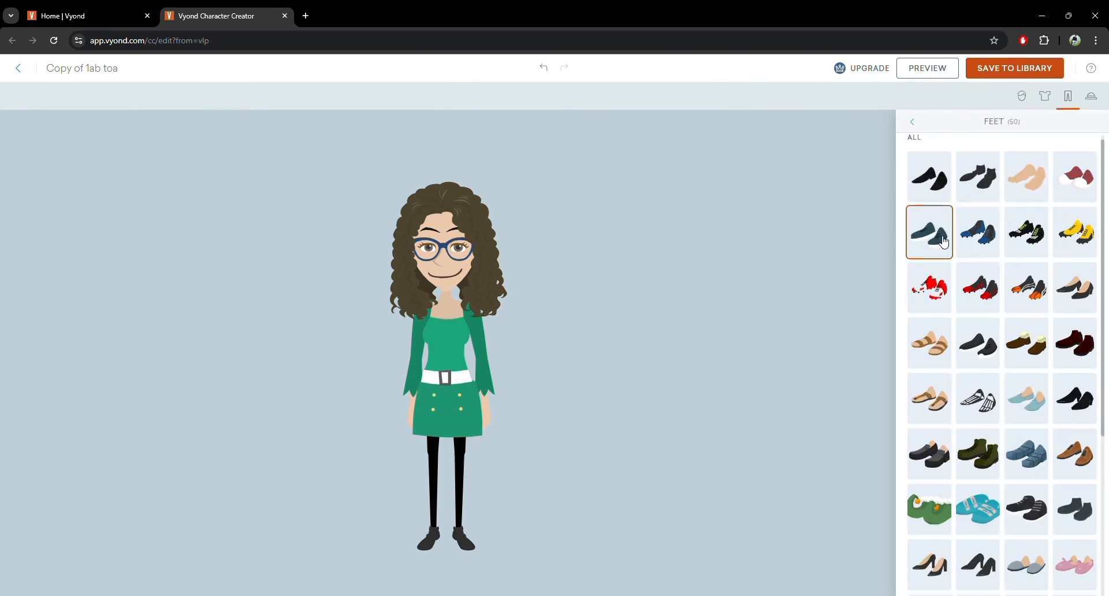
{"action": "left_click", "coordinate": [978, 350]}
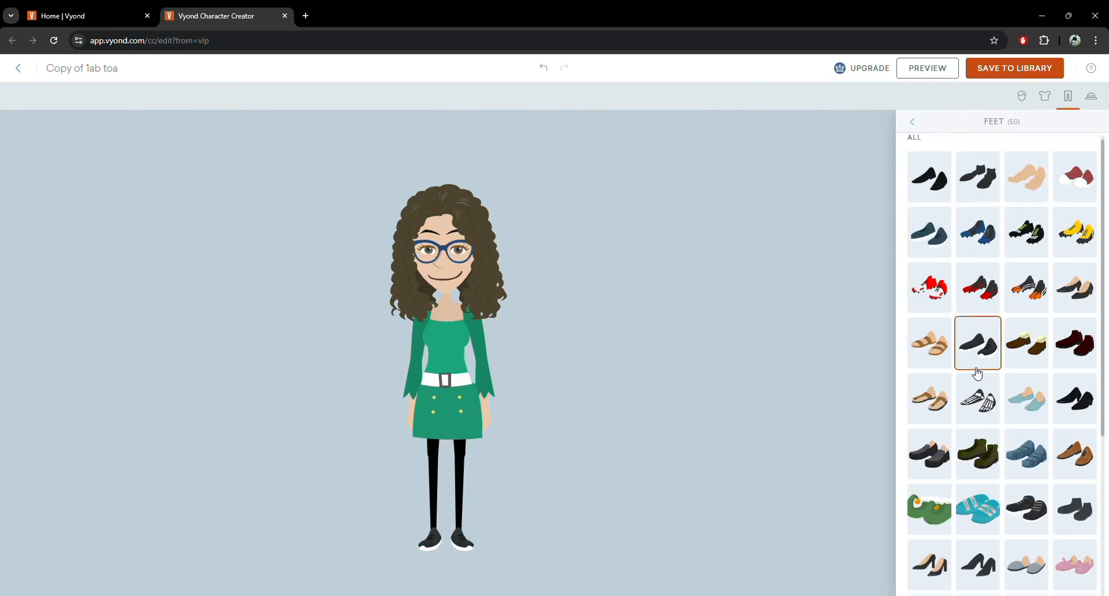
- Change the character's footwear to the brown ankle shoes with cream cuffs, after trying the blue strapped sandals and wooden sandals
{"action": "left_click", "coordinate": [1014, 403]}
{"action": "left_click", "coordinate": [1025, 455]}
{"action": "left_click", "coordinate": [978, 504]}
{"action": "scroll", "coordinate": [964, 468], "scroll_direction": "down", "scroll_amount": 4}
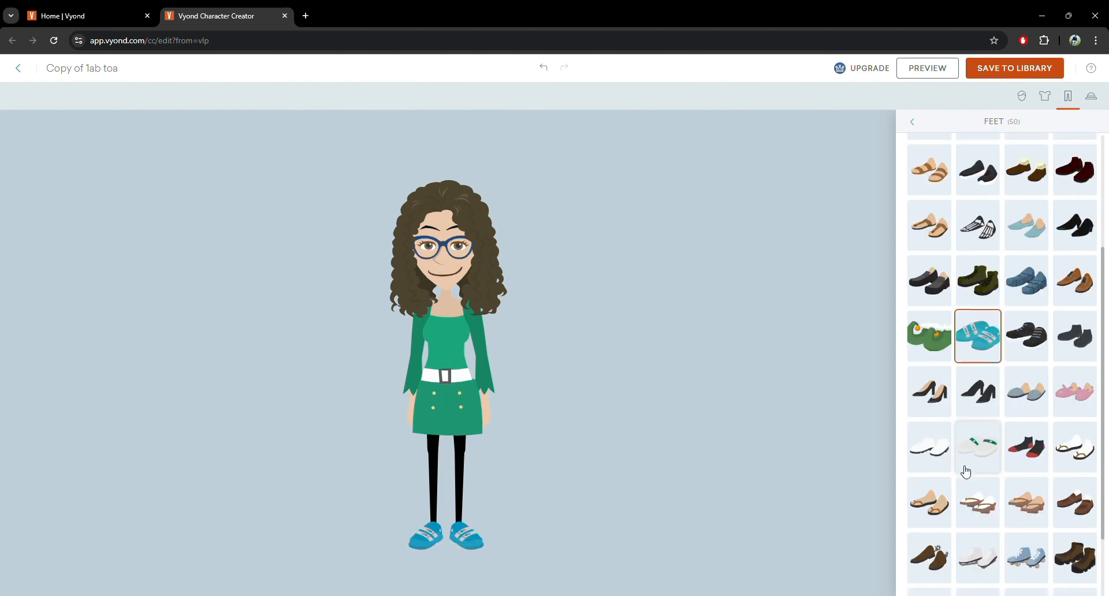
{"action": "left_click", "coordinate": [974, 450]}
{"action": "left_click", "coordinate": [1008, 450]}
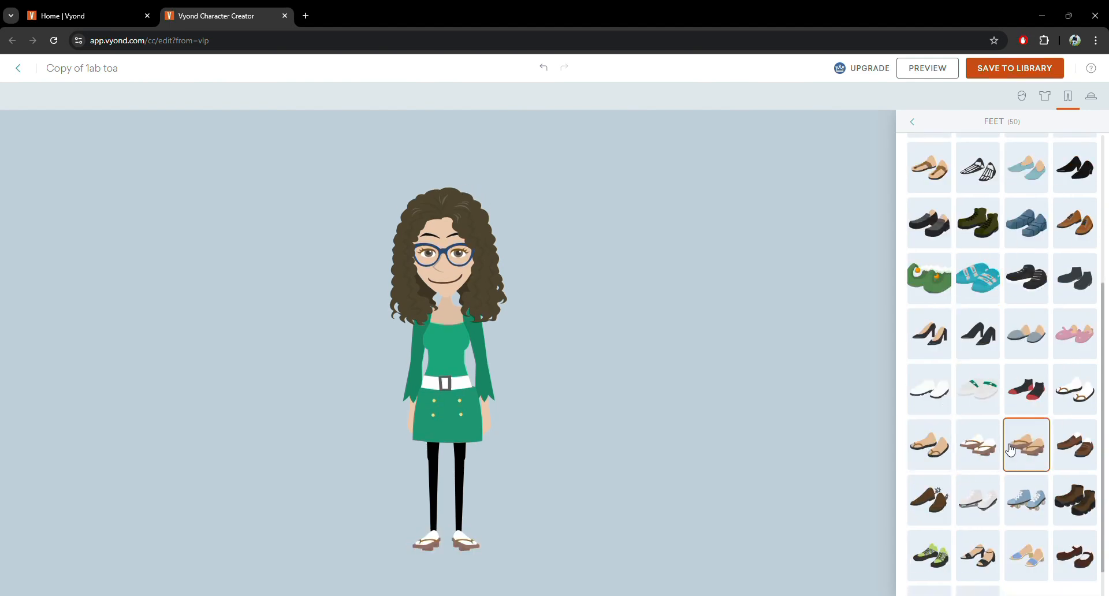
{"action": "scroll", "coordinate": [1031, 398], "scroll_direction": "up", "scroll_amount": 2}
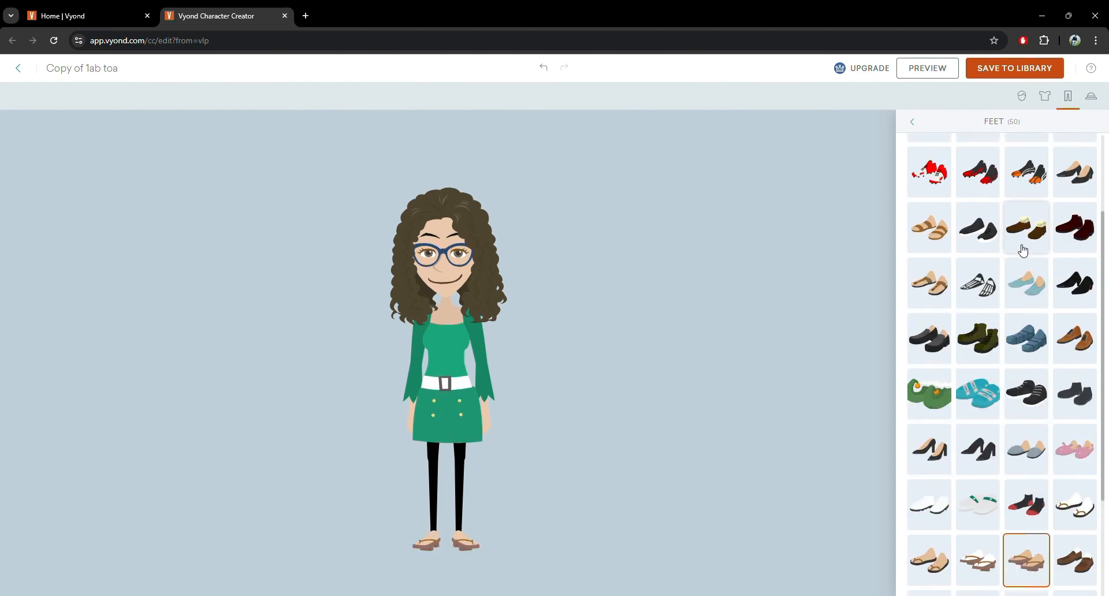
{"action": "left_click", "coordinate": [1021, 240]}
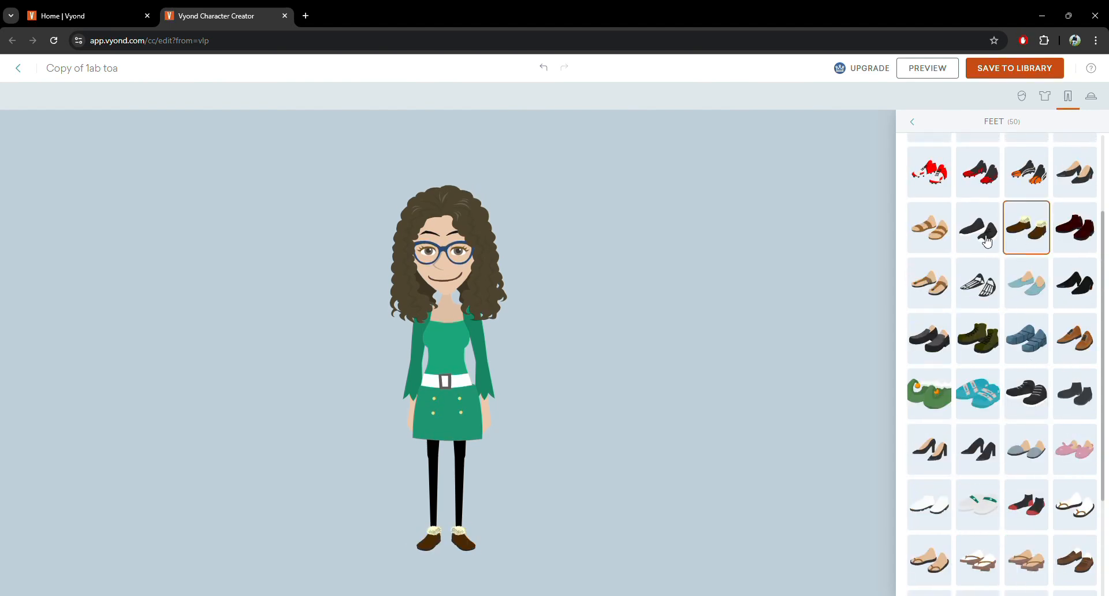
- Recolour the shoes to the suggested dark reddish-brown, after trying red 771C1C, green 3E5121 and near-black 1C1C1B
{"action": "left_click", "coordinate": [912, 125]}
{"action": "left_click", "coordinate": [960, 211]}
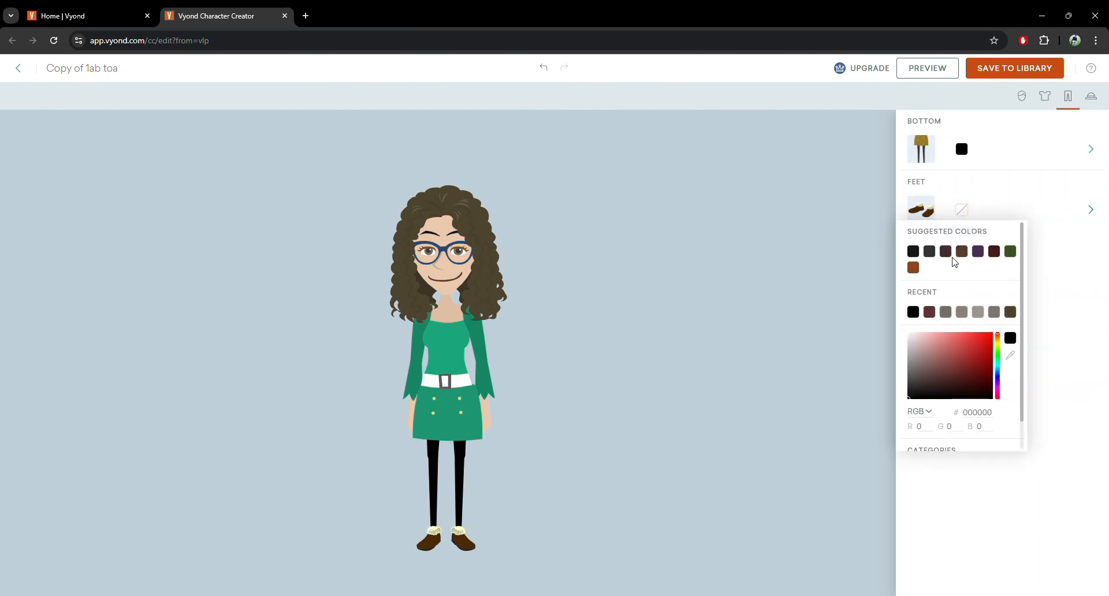
{"action": "left_click", "coordinate": [969, 366]}
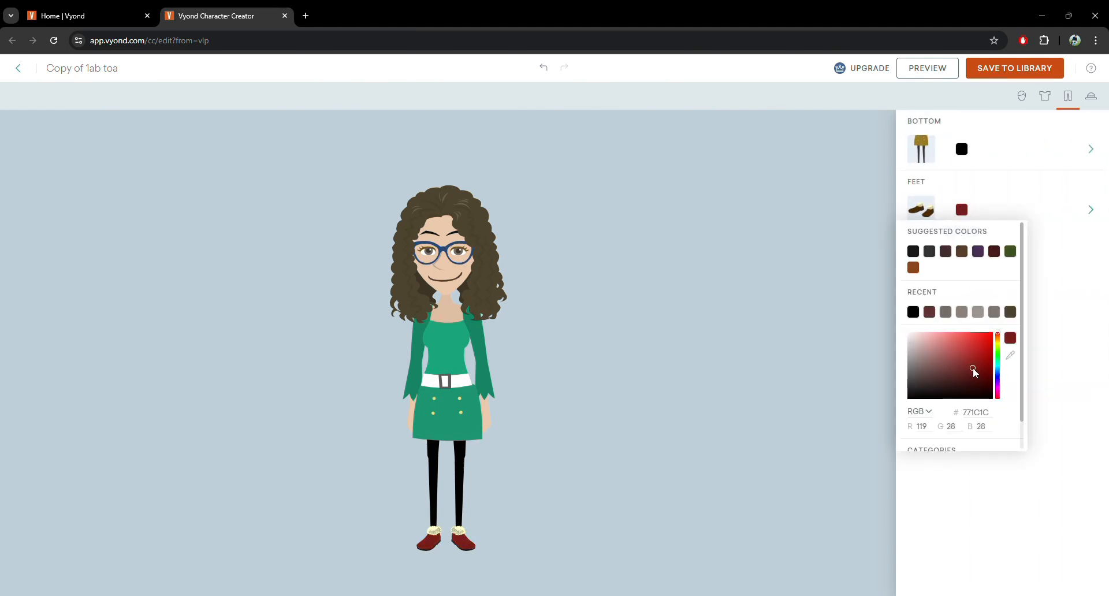
{"action": "left_click", "coordinate": [1008, 252]}
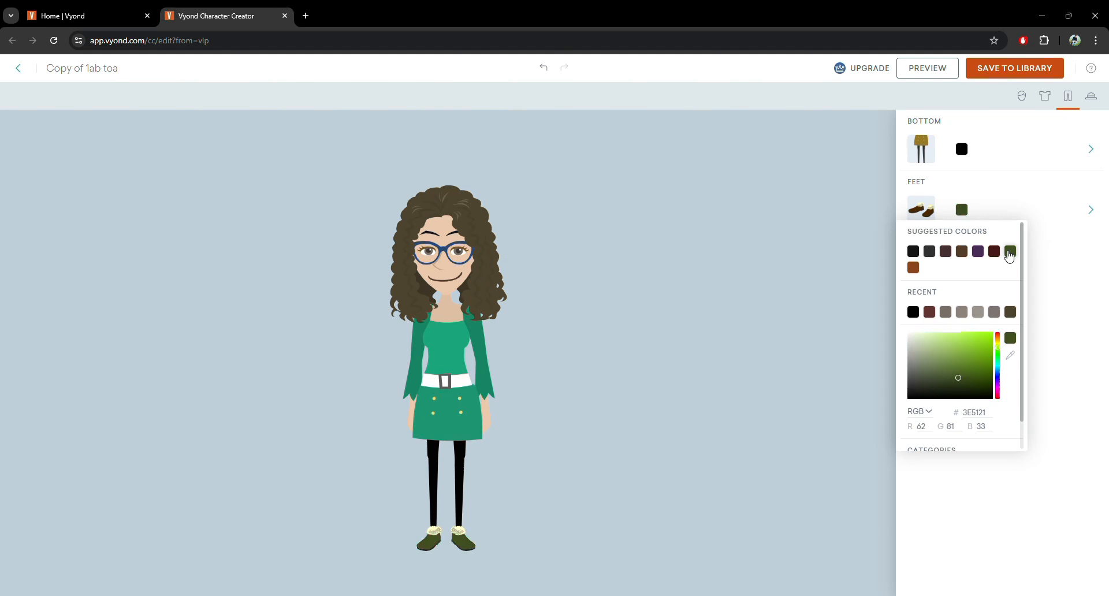
{"action": "left_click_drag", "start_coordinate": [928, 368], "coordinate": [911, 394]}
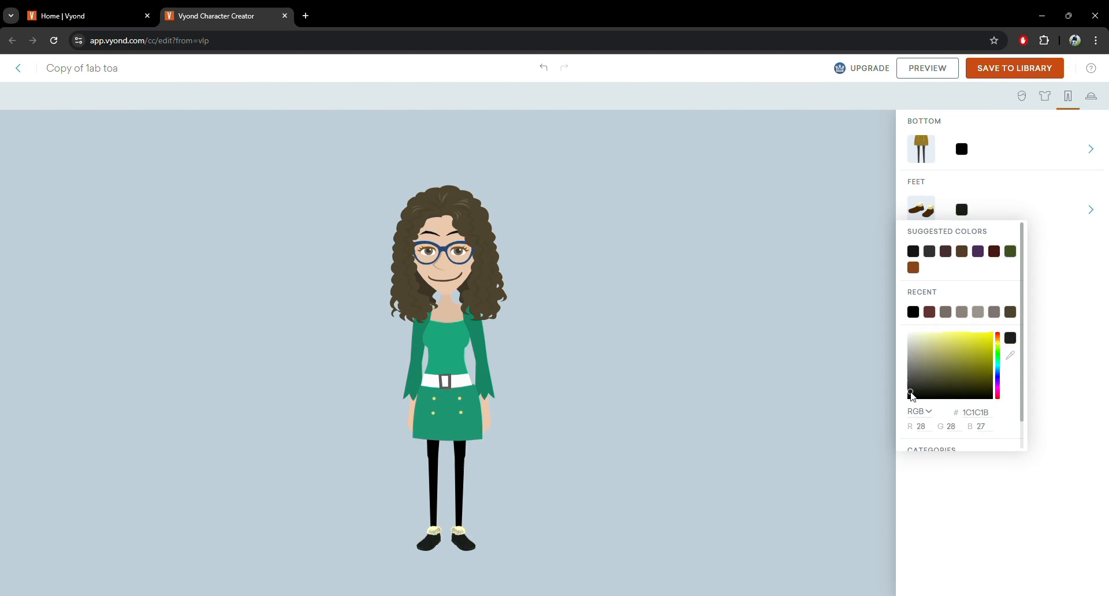
{"action": "left_click", "coordinate": [913, 268]}
{"action": "left_click", "coordinate": [945, 251]}
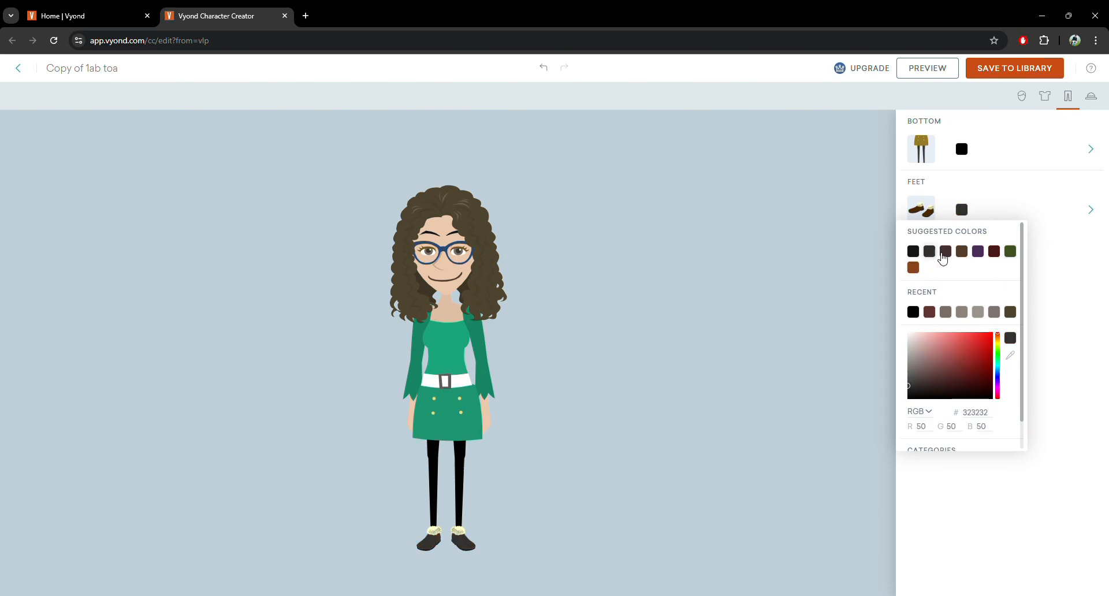
{"action": "left_click", "coordinate": [1005, 145]}
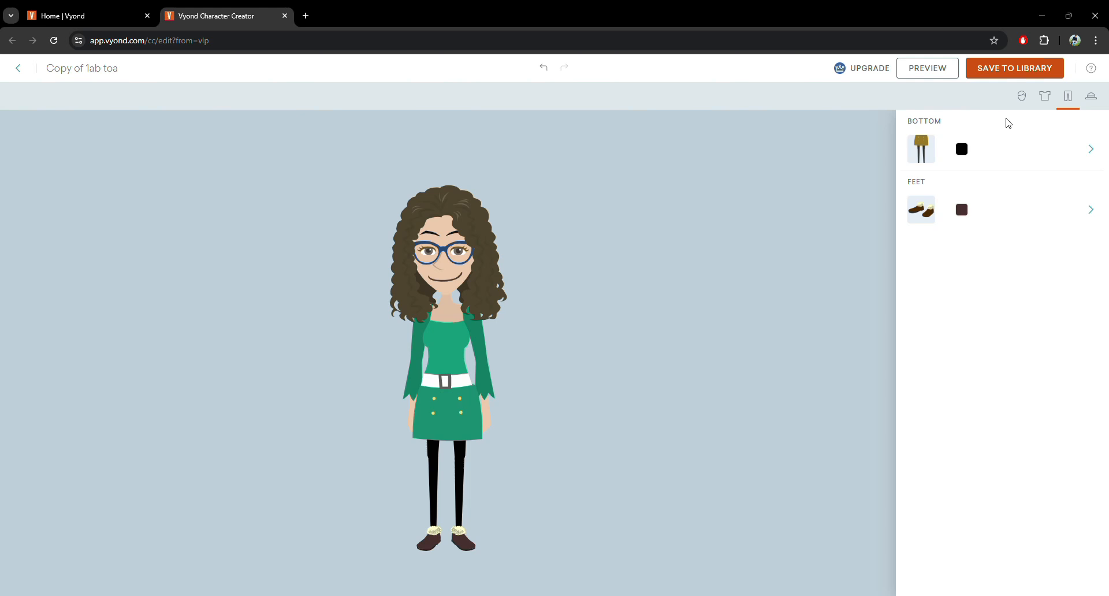
- Add a first accessory to the character, trying the headset, gas mask, dark eye mask and reindeer antlers
{"action": "left_click", "coordinate": [1090, 98]}
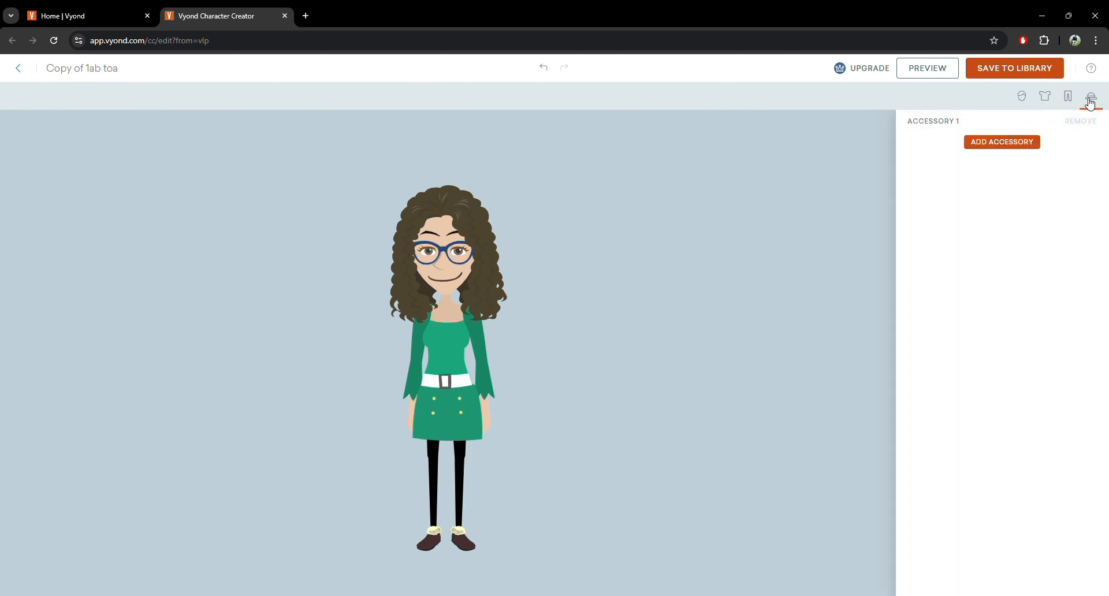
{"action": "left_click", "coordinate": [1003, 144]}
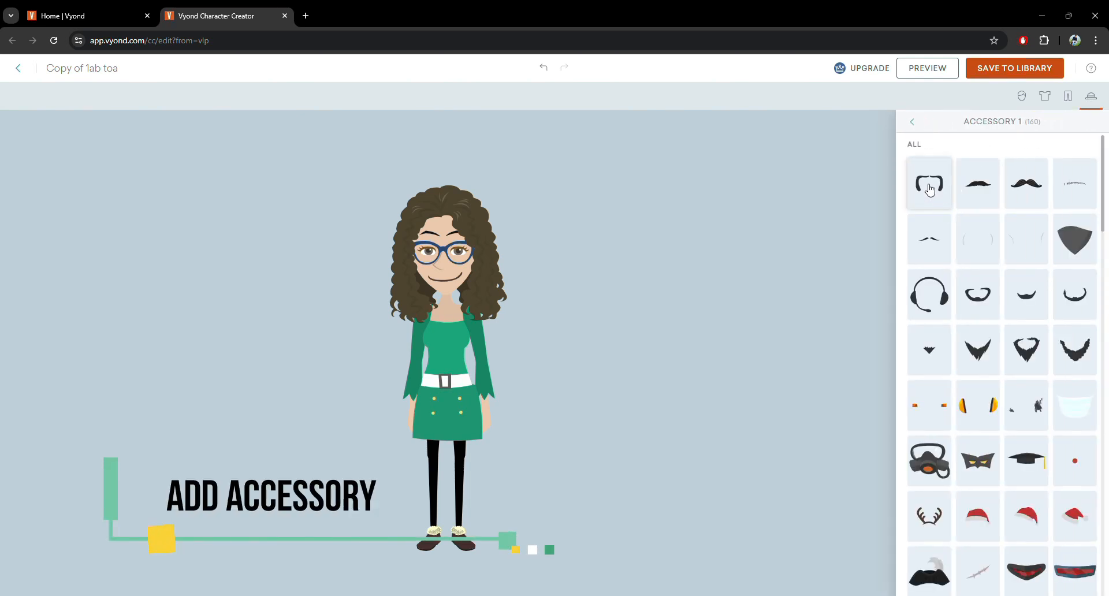
{"action": "left_click", "coordinate": [937, 307]}
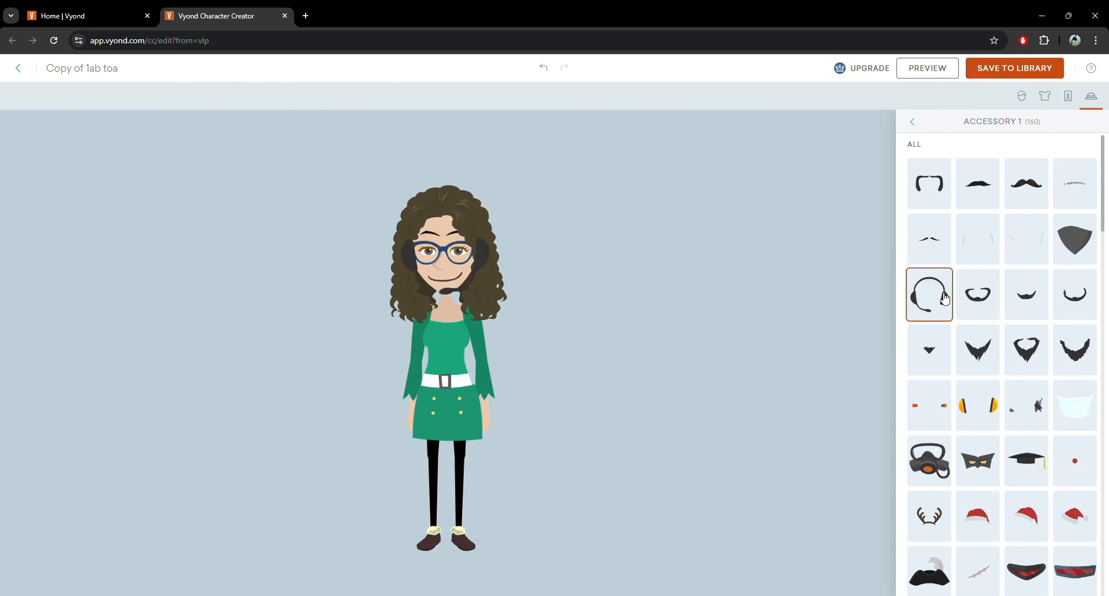
{"action": "left_click", "coordinate": [928, 457]}
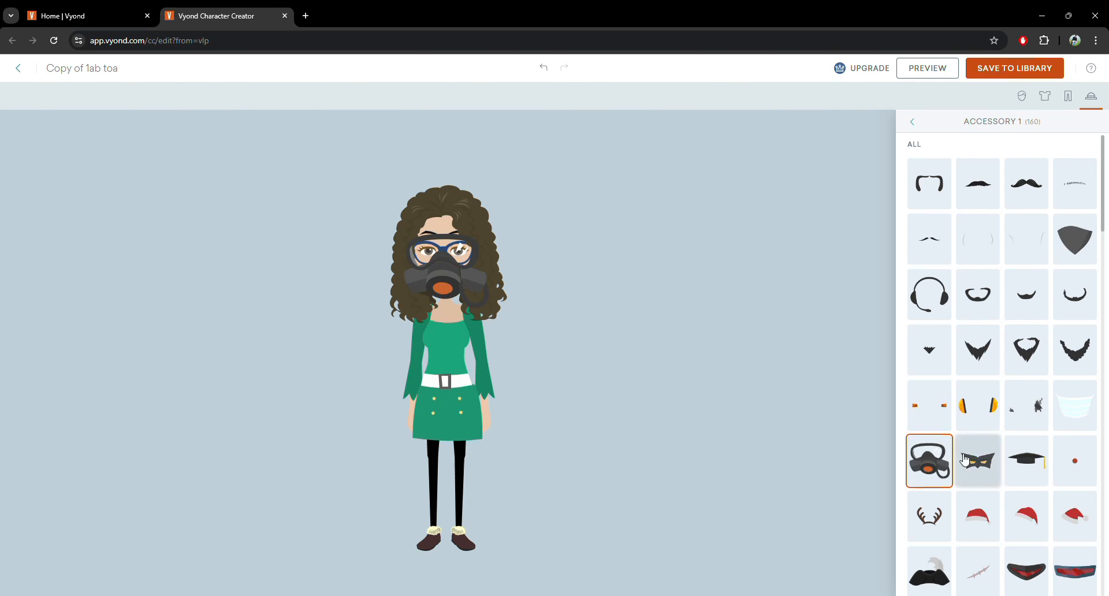
{"action": "left_click", "coordinate": [978, 459]}
{"action": "scroll", "coordinate": [978, 448], "scroll_direction": "down", "scroll_amount": 3}
{"action": "left_click", "coordinate": [945, 359]}
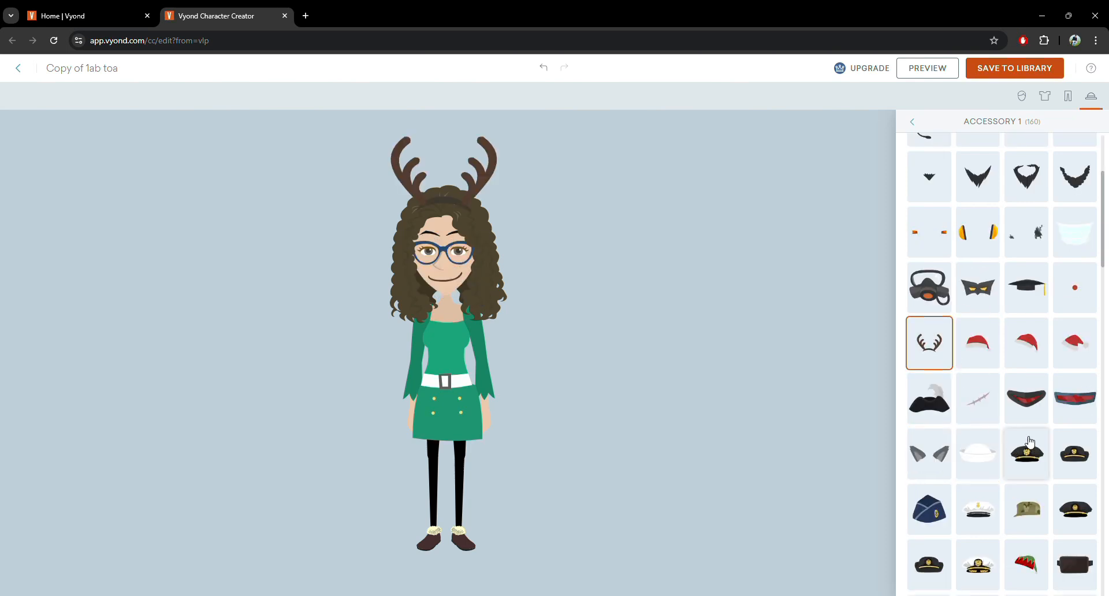
- Try the black officer caps, the full beard and the welding mask as the first accessory
{"action": "left_click", "coordinate": [1033, 454]}
{"action": "scroll", "coordinate": [1020, 442], "scroll_direction": "down", "scroll_amount": 4}
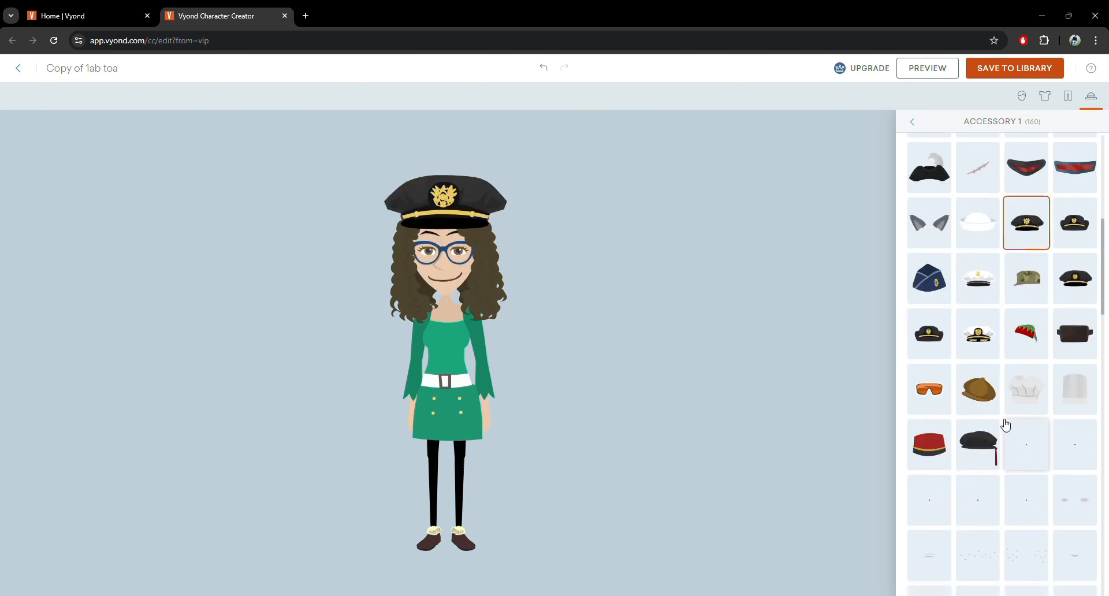
{"action": "left_click", "coordinate": [976, 341]}
{"action": "left_click", "coordinate": [941, 339]}
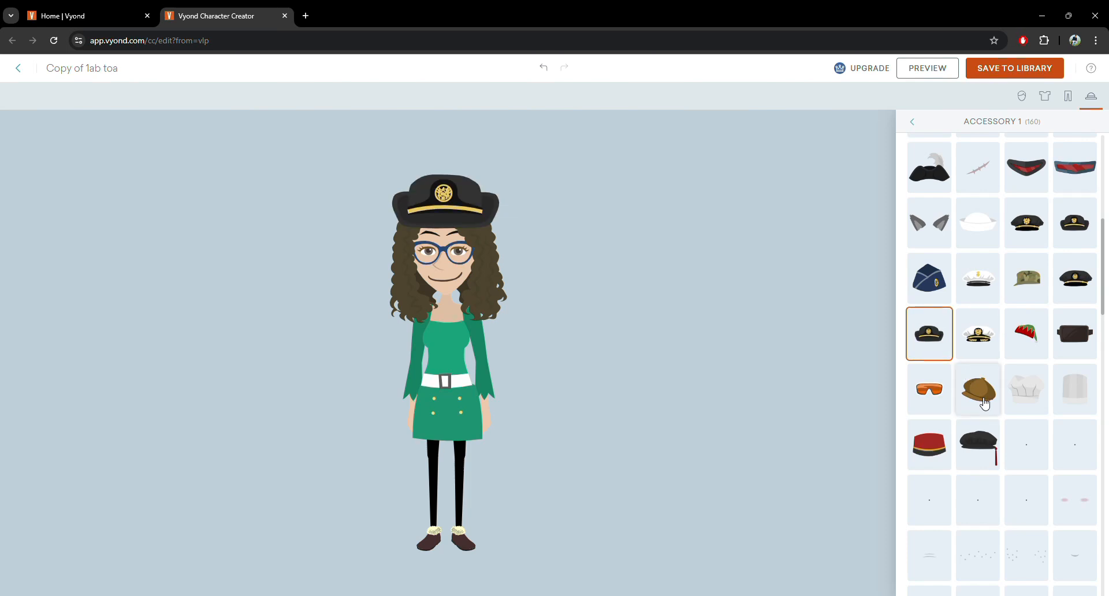
{"action": "scroll", "coordinate": [978, 355], "scroll_direction": "down", "scroll_amount": 5}
{"action": "left_click", "coordinate": [1025, 325]}
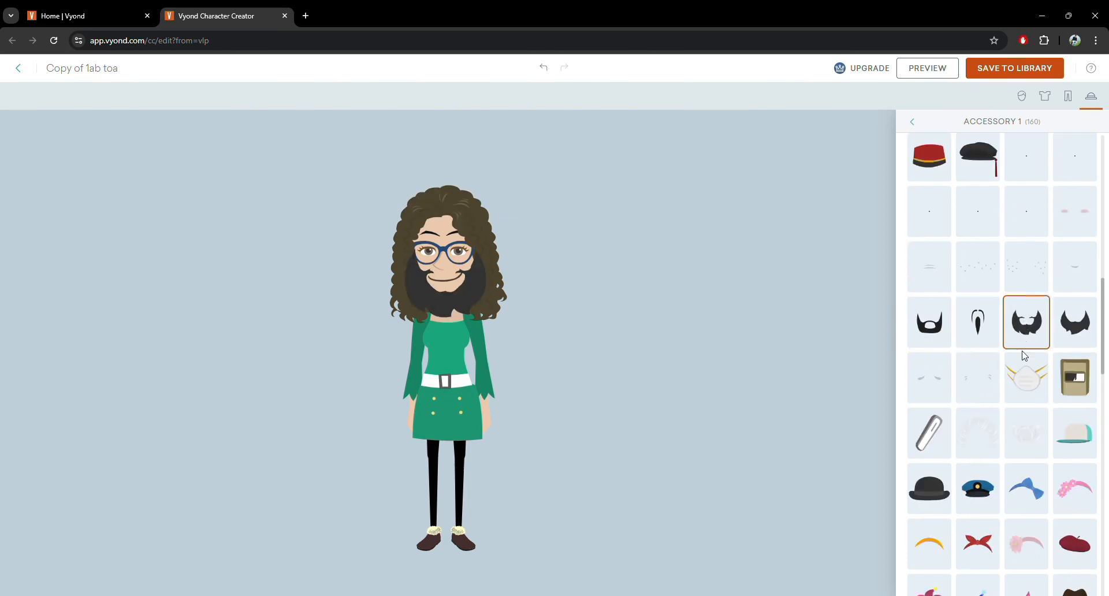
{"action": "left_click", "coordinate": [1073, 378]}
- Try the bowler hat, top hat, checkered police hat and police helmet as the first accessory
{"action": "scroll", "coordinate": [1073, 378], "scroll_direction": "down", "scroll_amount": 3}
{"action": "left_click", "coordinate": [945, 330]}
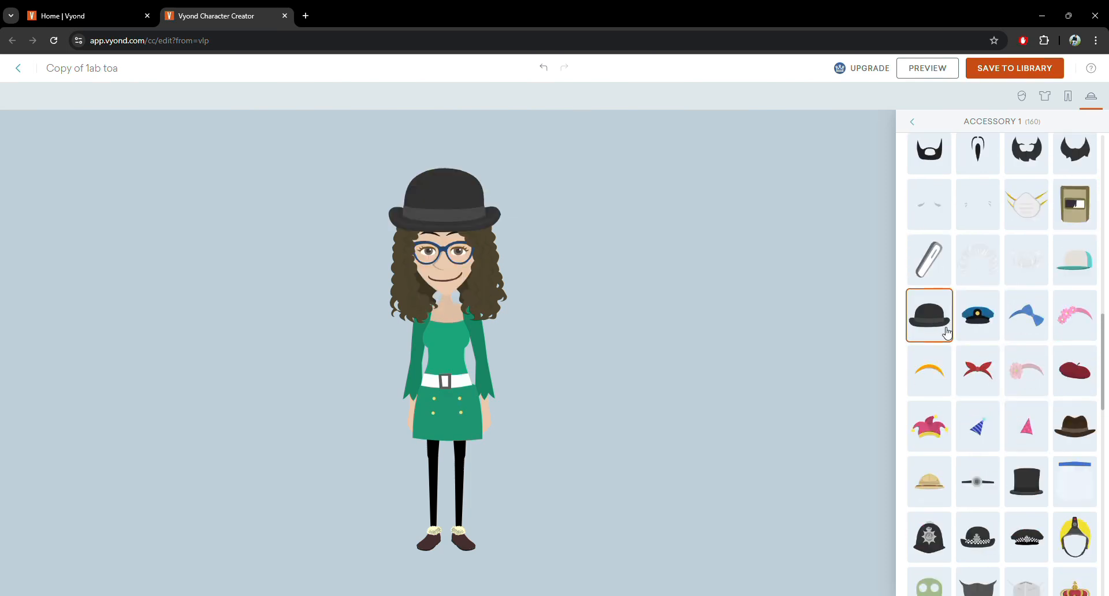
{"action": "left_click", "coordinate": [1020, 485]}
{"action": "left_click", "coordinate": [978, 535]}
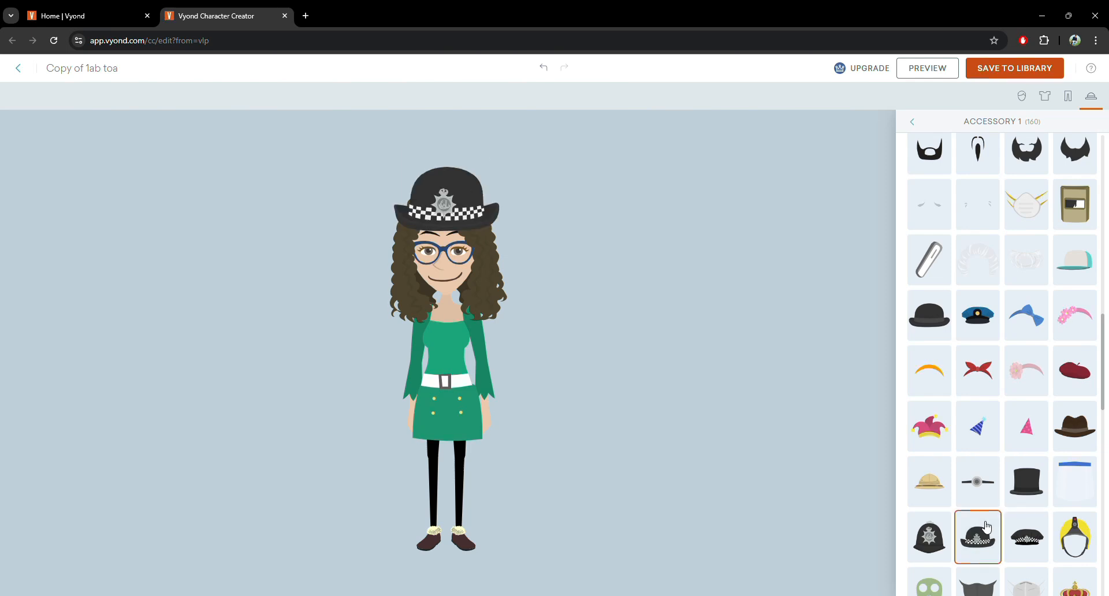
{"action": "left_click", "coordinate": [931, 532]}
- Set the first accessory to the silver tiara, after trying the gold crown with red gems
{"action": "scroll", "coordinate": [953, 497], "scroll_direction": "down", "scroll_amount": 4}
{"action": "left_click", "coordinate": [975, 423]}
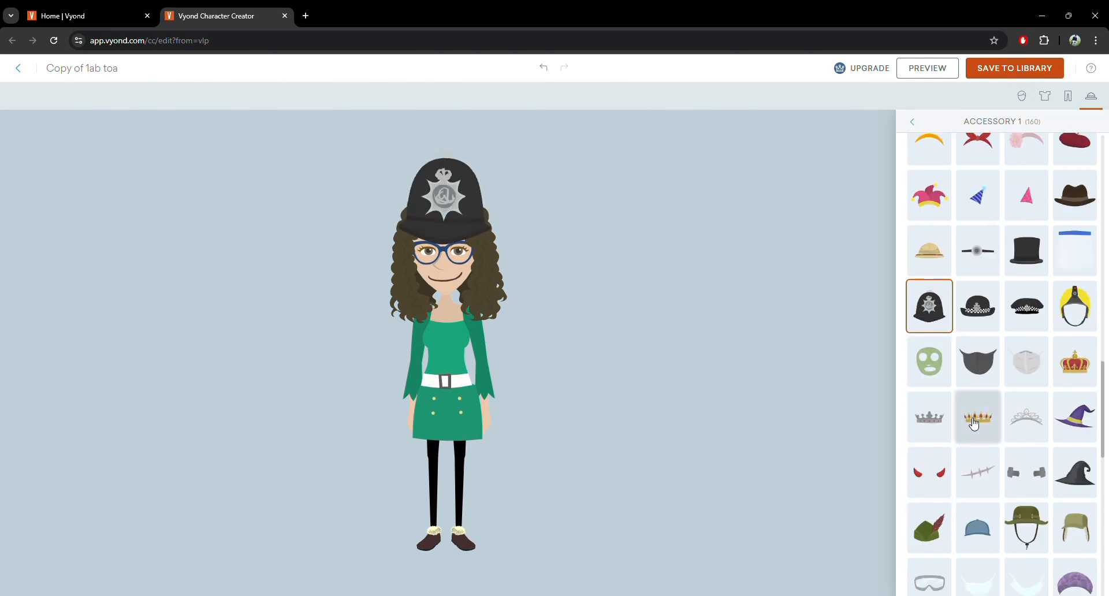
{"action": "left_click", "coordinate": [1017, 425]}
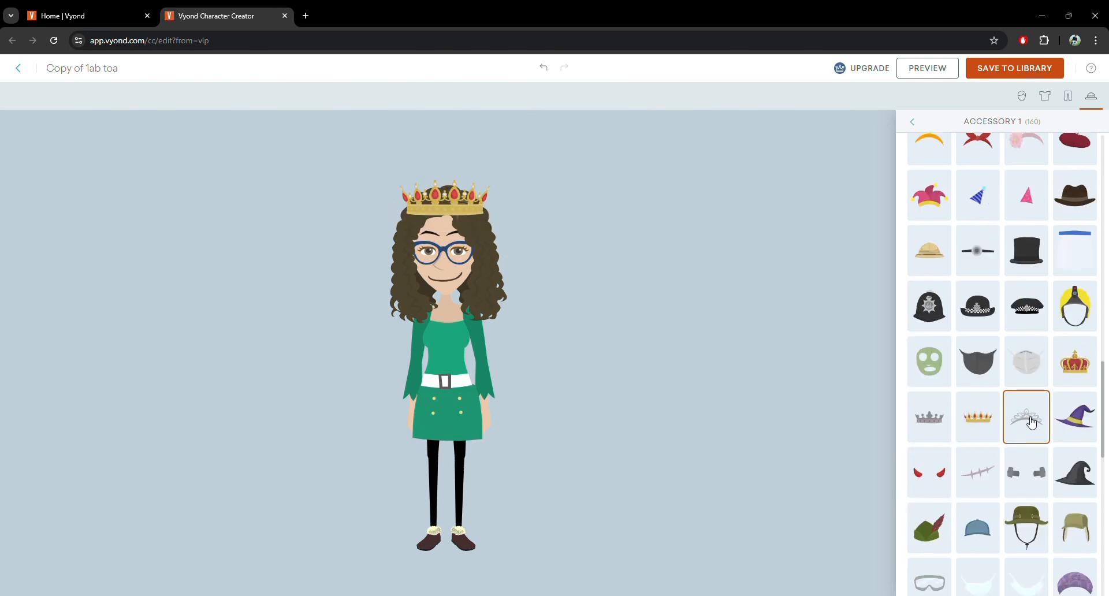
{"action": "left_click", "coordinate": [912, 124]}
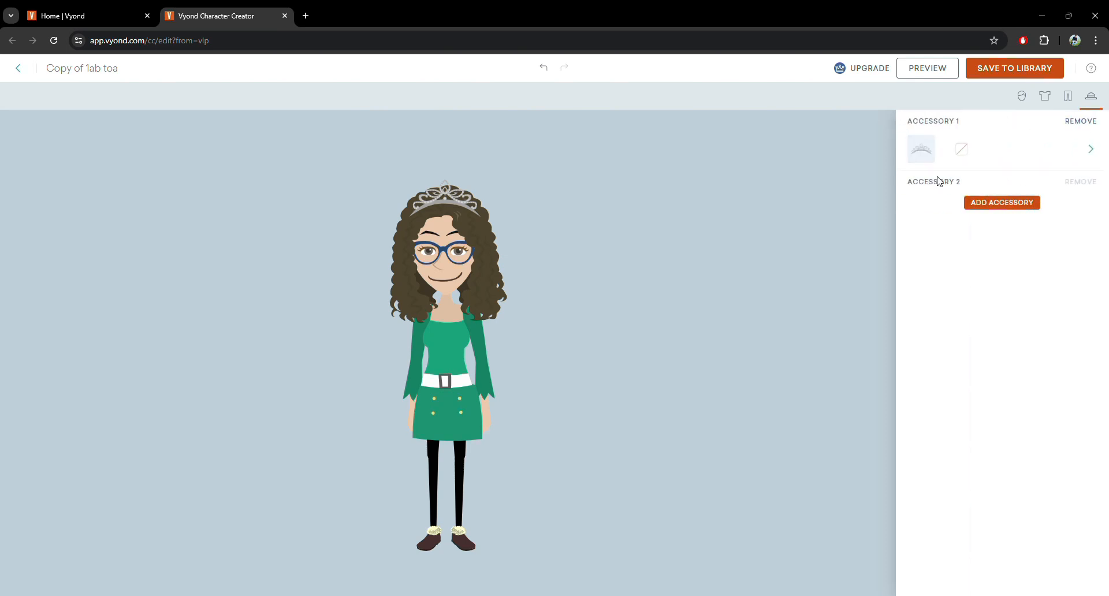
- Add a second accessory alongside the tiara, trying the three fuller black beards
{"action": "left_click", "coordinate": [996, 205]}
{"action": "scroll", "coordinate": [982, 249], "scroll_direction": "down", "scroll_amount": 4}
{"action": "scroll", "coordinate": [981, 278], "scroll_direction": "up", "scroll_amount": 3}
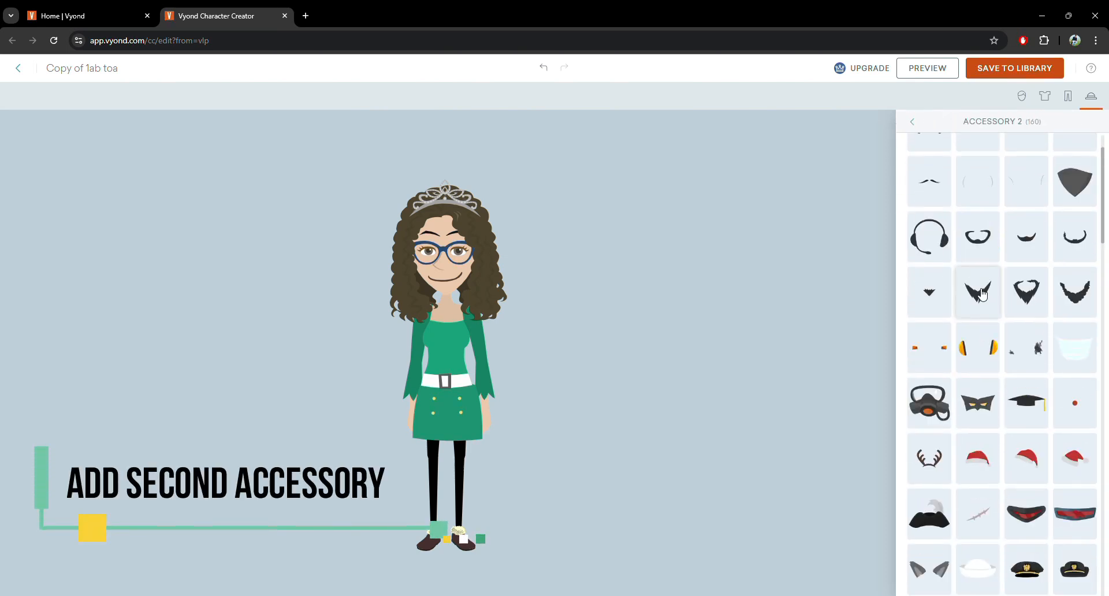
{"action": "left_click", "coordinate": [982, 294]}
{"action": "left_click", "coordinate": [1026, 291]}
{"action": "left_click", "coordinate": [1074, 291]}
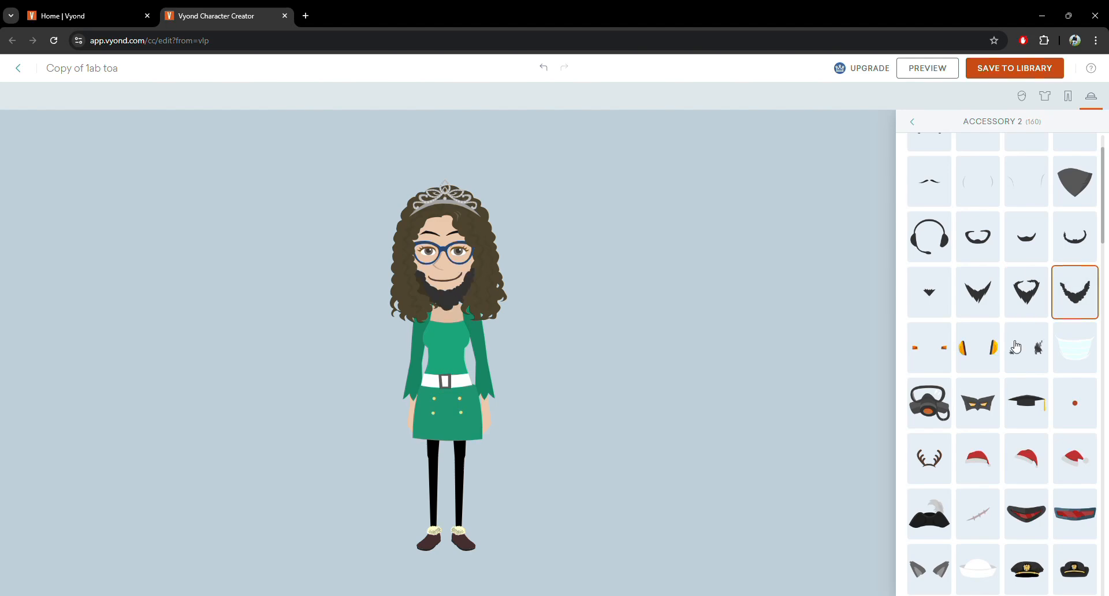
- Try the red-lensed visors, chef hat and brown flat cap as the second accessory
{"action": "scroll", "coordinate": [1017, 352], "scroll_direction": "down", "scroll_amount": 2}
{"action": "left_click", "coordinate": [1026, 397]}
{"action": "left_click", "coordinate": [1074, 398]}
{"action": "scroll", "coordinate": [1040, 405], "scroll_direction": "down", "scroll_amount": 5}
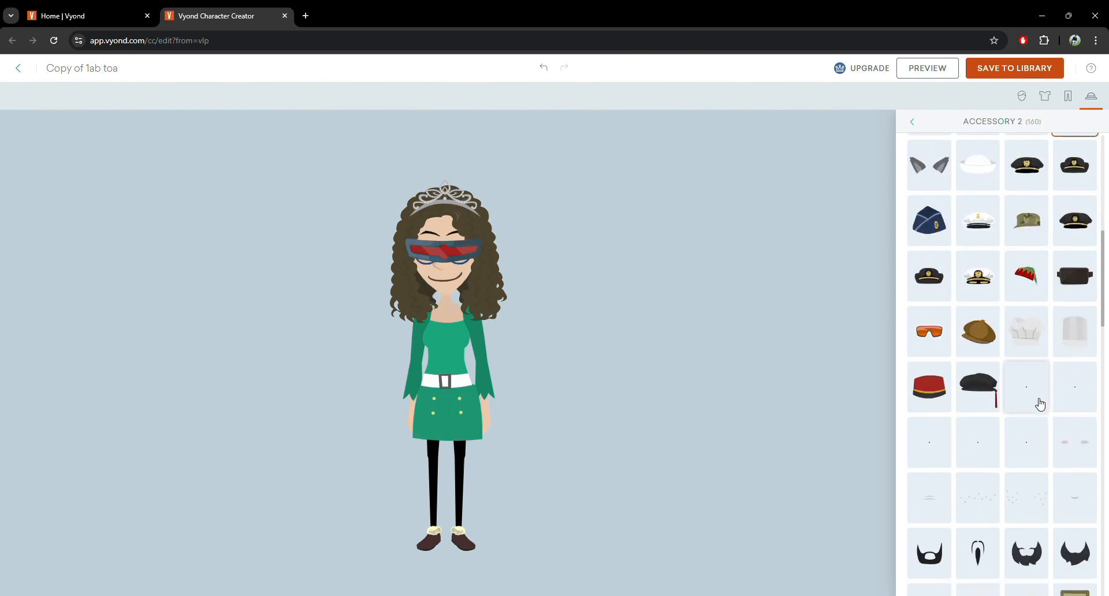
{"action": "left_click", "coordinate": [1026, 340]}
{"action": "left_click", "coordinate": [980, 340]}
- Try the blue police cap, black face mask, police helmet and checkered police hat as the second accessory
{"action": "scroll", "coordinate": [993, 353], "scroll_direction": "down", "scroll_amount": 5}
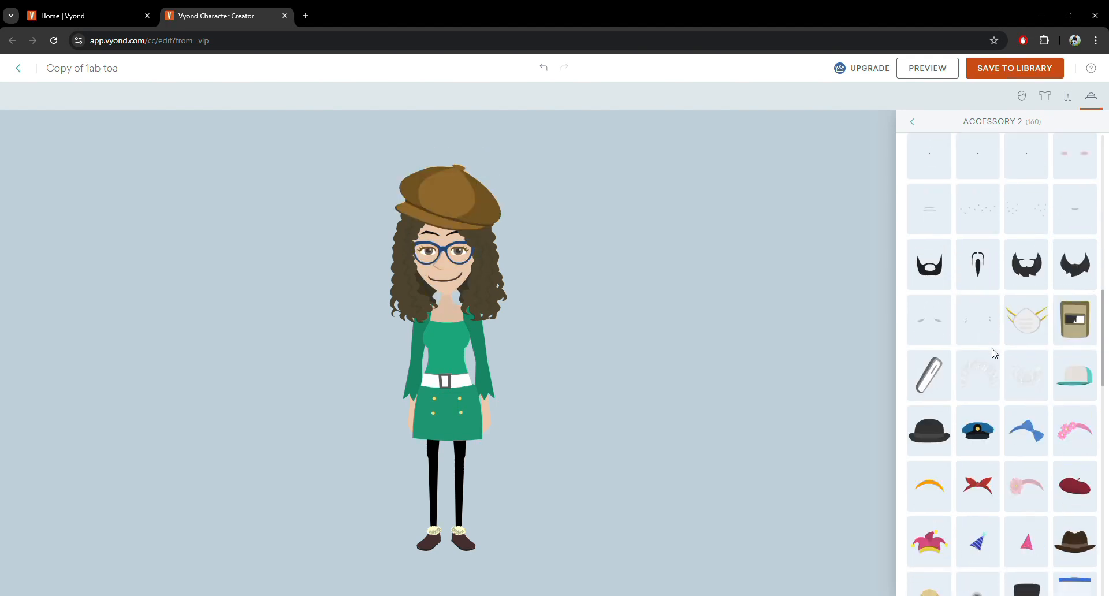
{"action": "left_click", "coordinate": [977, 430]}
{"action": "scroll", "coordinate": [976, 427], "scroll_direction": "down", "scroll_amount": 5}
{"action": "left_click", "coordinate": [977, 361]}
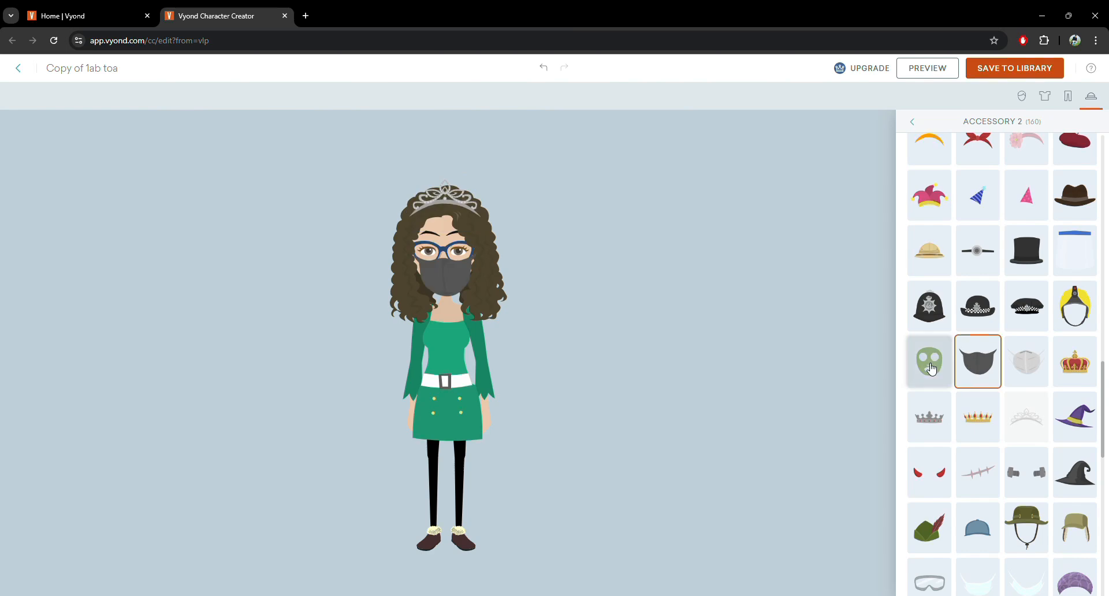
{"action": "left_click", "coordinate": [935, 312]}
{"action": "left_click", "coordinate": [977, 323]}
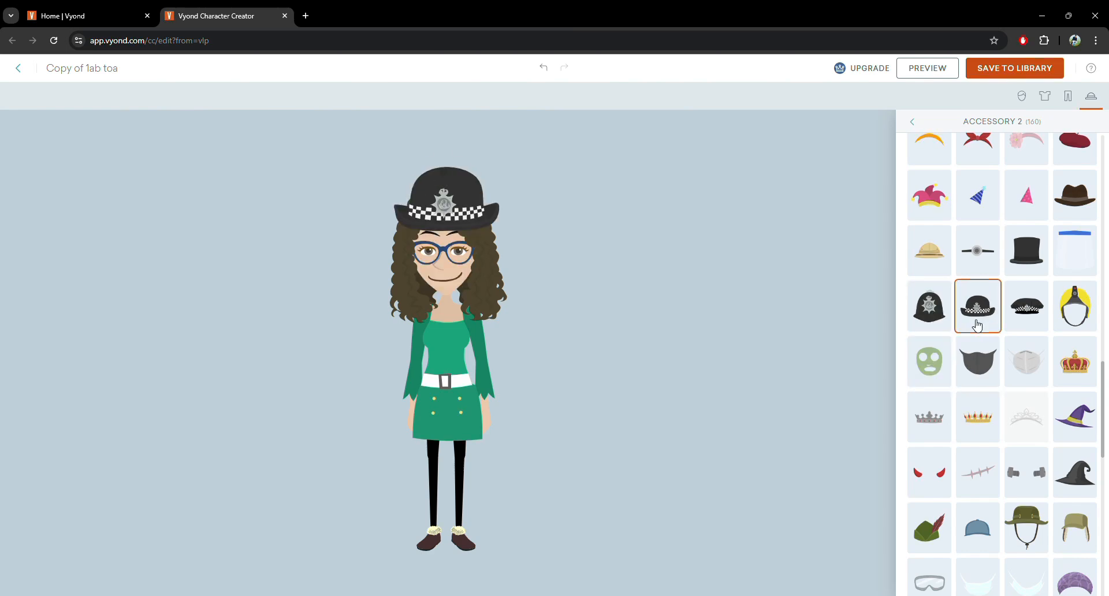
- Try the moustache, the silver headband and the brown helmet with a lamp as the second accessory
{"action": "scroll", "coordinate": [976, 325], "scroll_direction": "down", "scroll_amount": 5}
{"action": "left_click", "coordinate": [982, 355]}
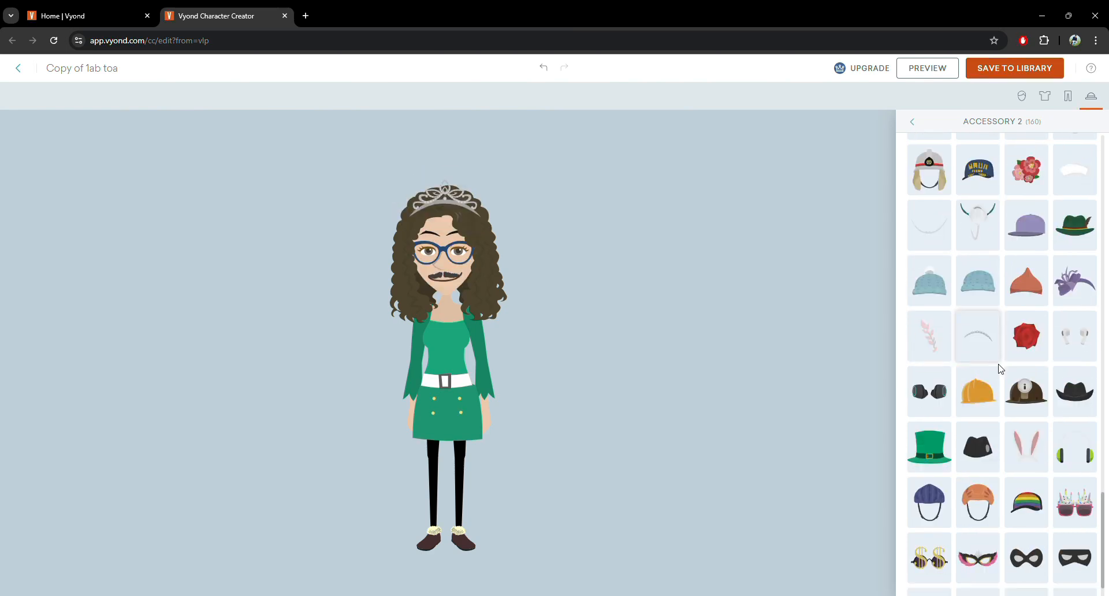
{"action": "left_click", "coordinate": [976, 346]}
{"action": "left_click", "coordinate": [1023, 388]}
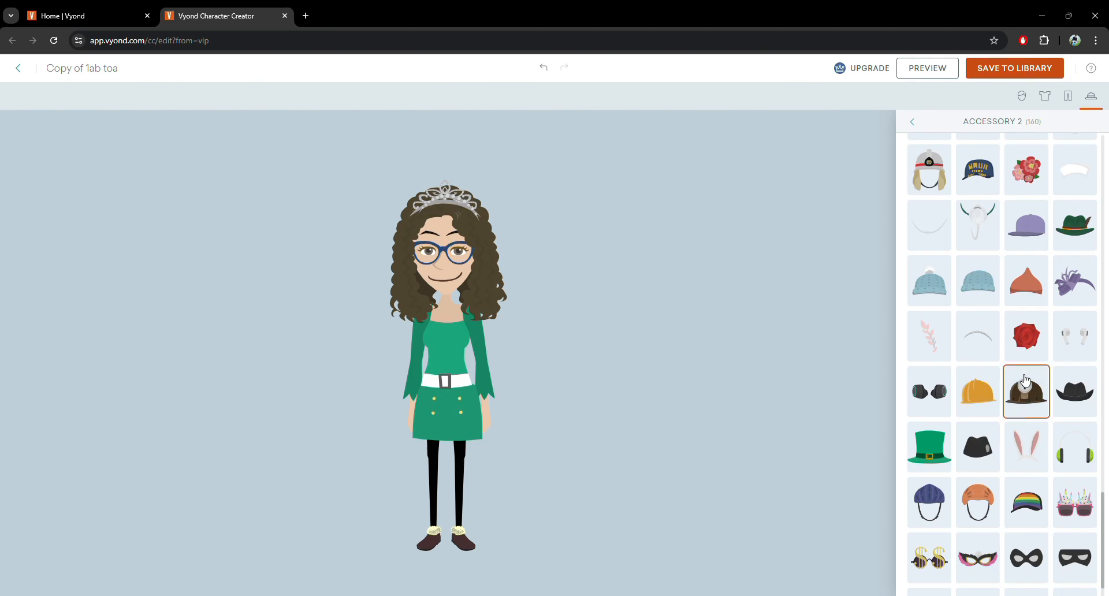
- Set the second accessory to the rounded black eye mask, after trying the green buckled top hat
{"action": "scroll", "coordinate": [1016, 384], "scroll_direction": "down", "scroll_amount": 1}
{"action": "left_click", "coordinate": [930, 406]}
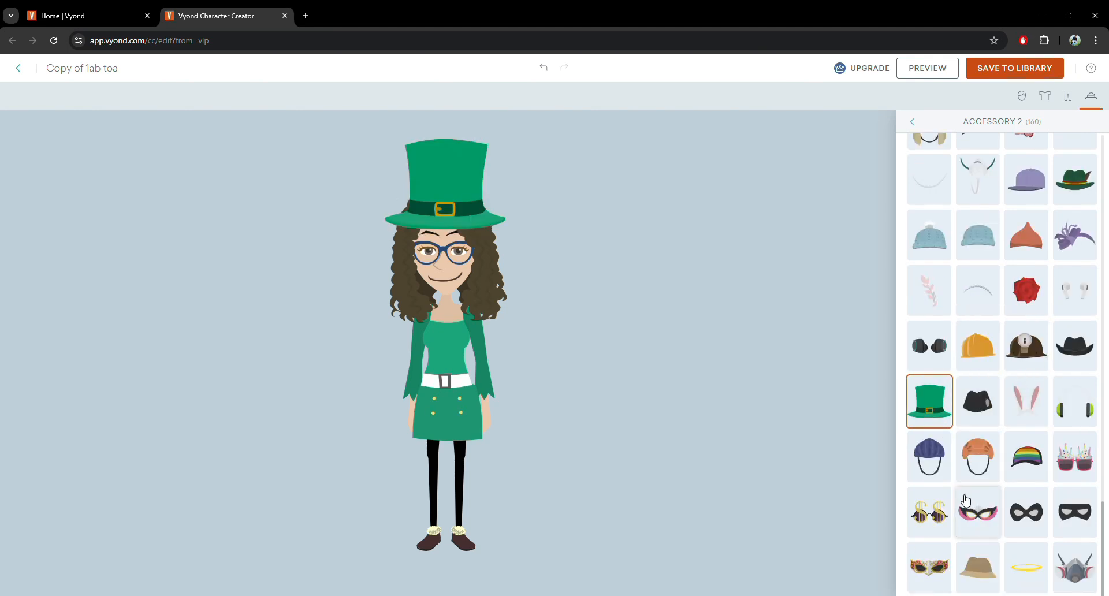
{"action": "left_click", "coordinate": [1024, 512]}
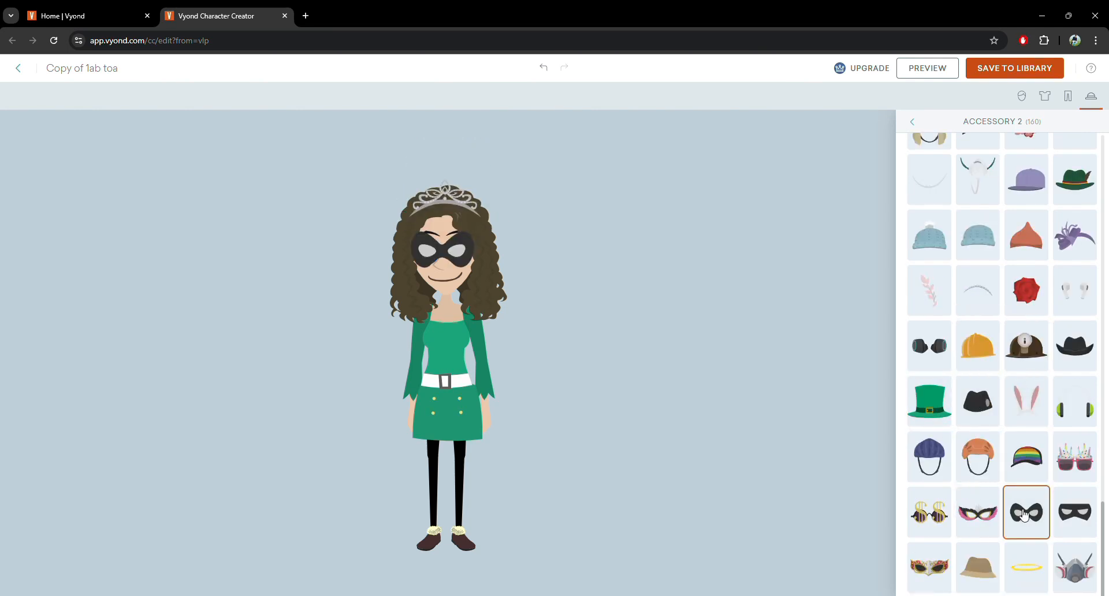
- Remove the eye mask and the tiara from the character
{"action": "left_click", "coordinate": [911, 124]}
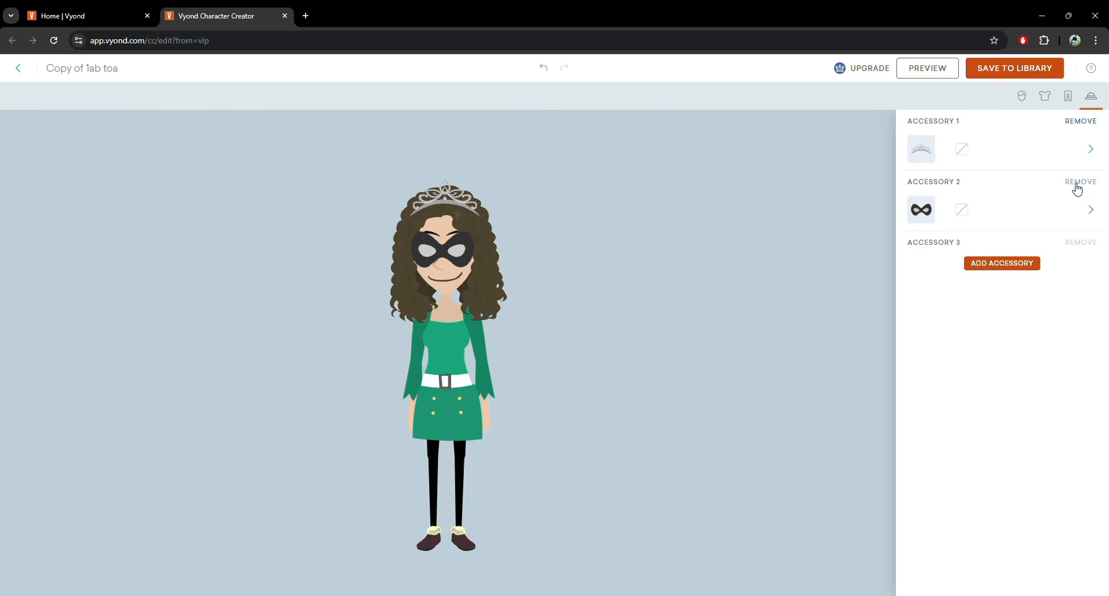
{"action": "left_click", "coordinate": [1078, 182]}
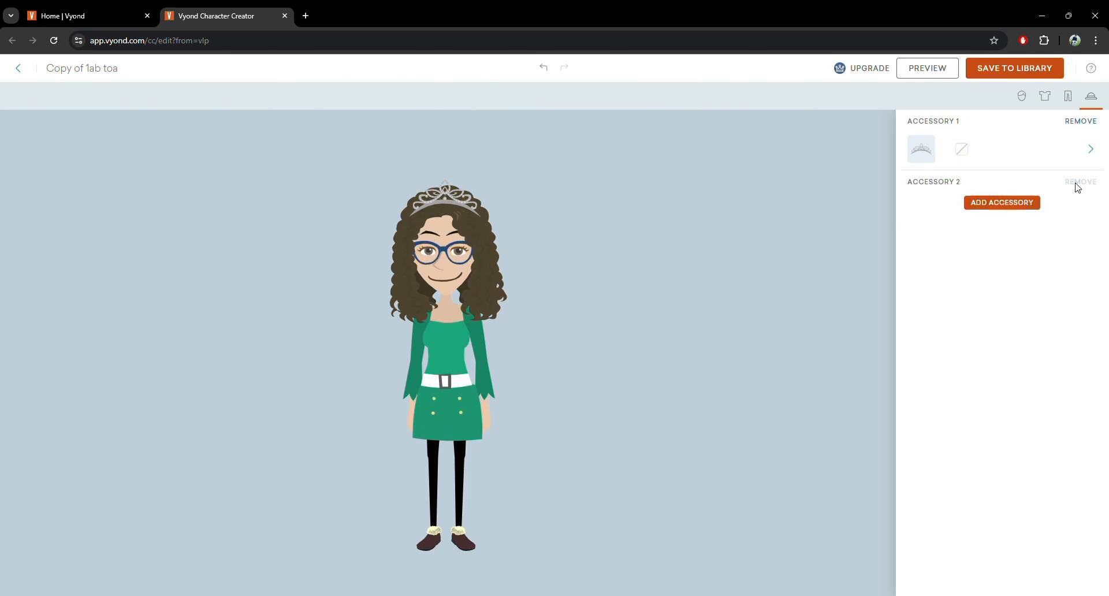
{"action": "left_click", "coordinate": [1078, 122]}
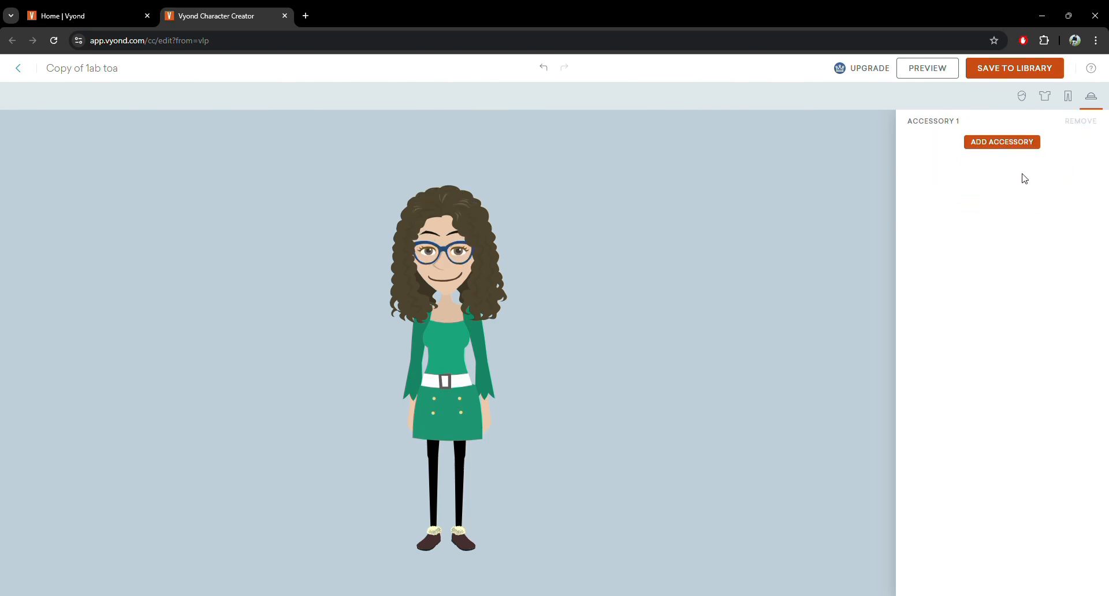
{"action": "left_click", "coordinate": [1072, 99]}
{"action": "left_click", "coordinate": [1088, 101]}
{"action": "left_click", "coordinate": [1046, 97]}
{"action": "left_click", "coordinate": [1068, 97]}
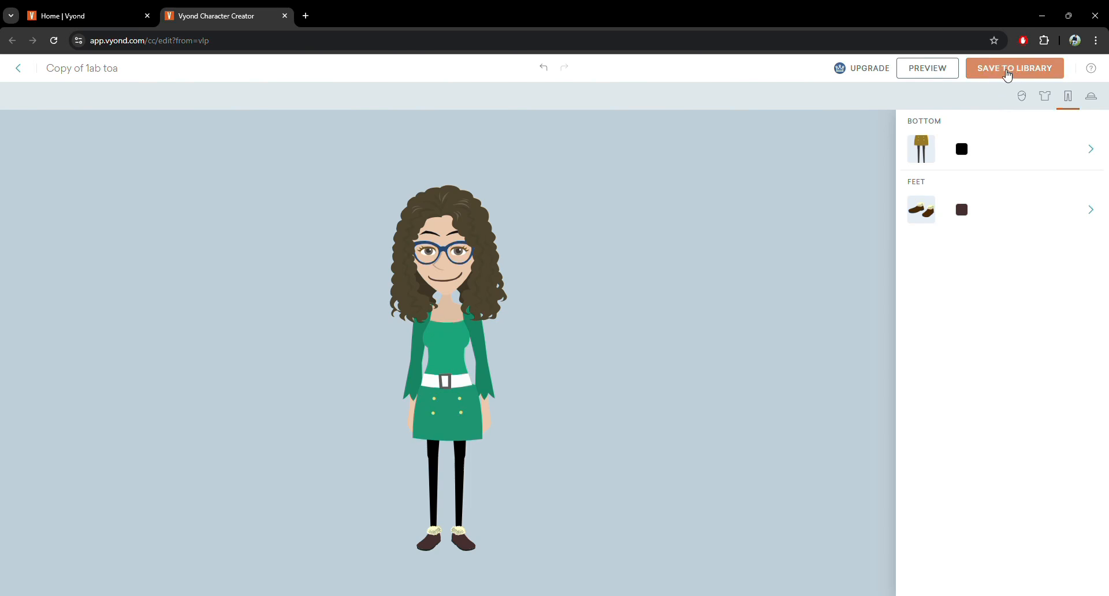
- Rename the character "Name of My Char of 1ab toa" and save it to the library
{"action": "left_click", "coordinate": [85, 69]}
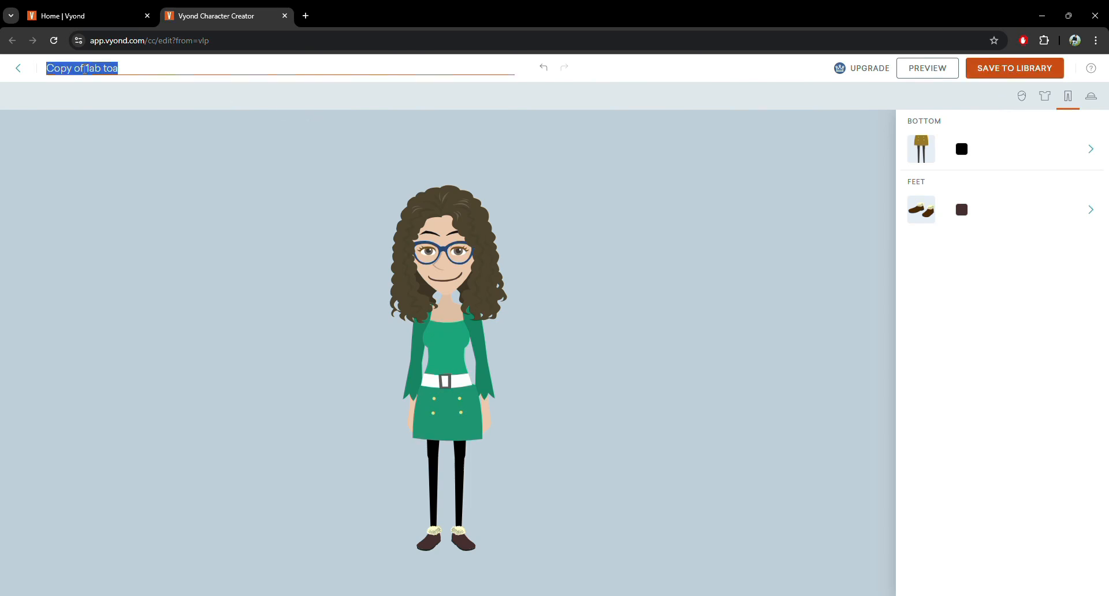
{"action": "left_click", "coordinate": [100, 69]}
{"action": "left_click", "coordinate": [87, 68]}
{"action": "double_click", "coordinate": [71, 68]}
{"action": "key", "text": "BackSpace"}
{"action": "type", "text": "Name of My Char"}
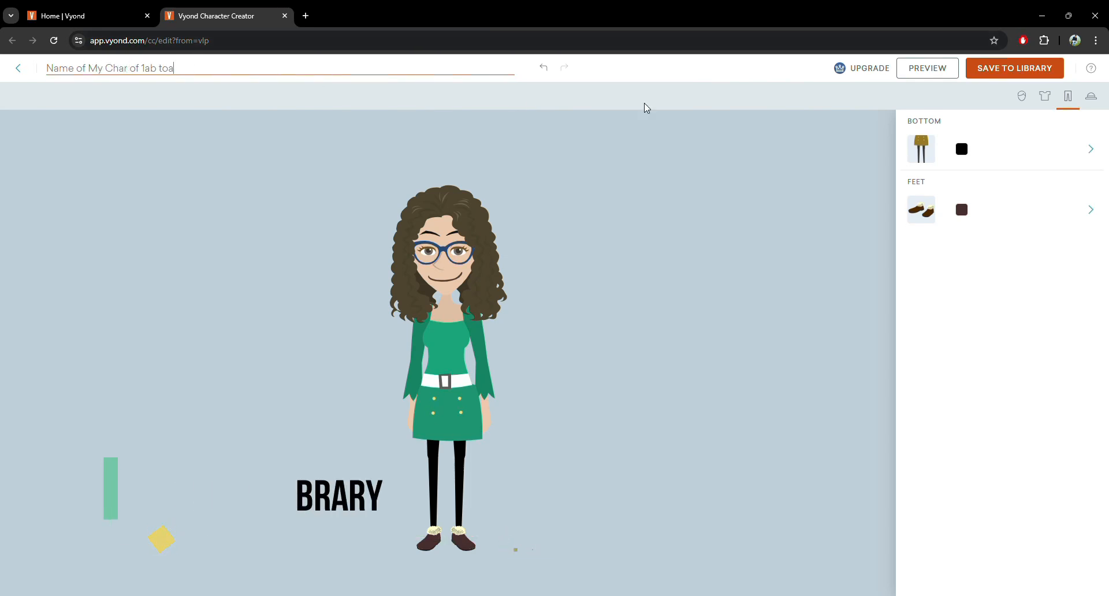
{"action": "left_click", "coordinate": [1010, 69]}
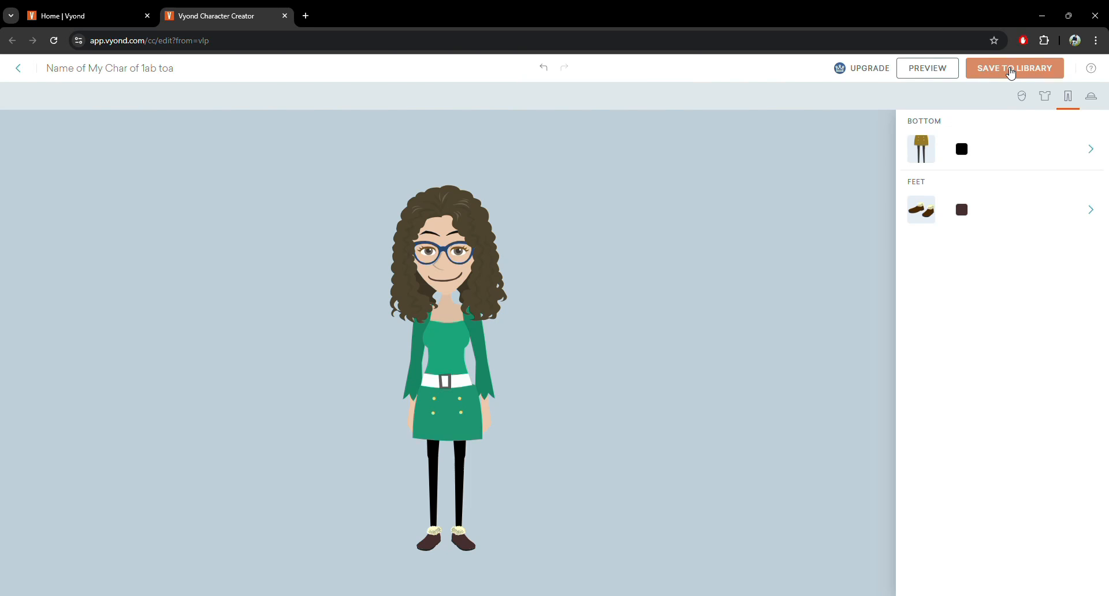